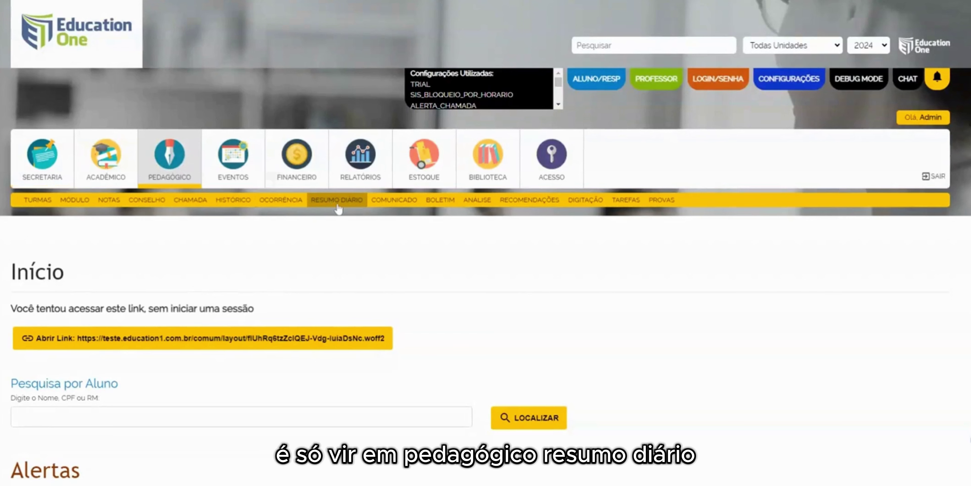
# Open the form for inserting a new occurrence type from the summary types of Resumo Diário.
pyautogui.click(339, 205)
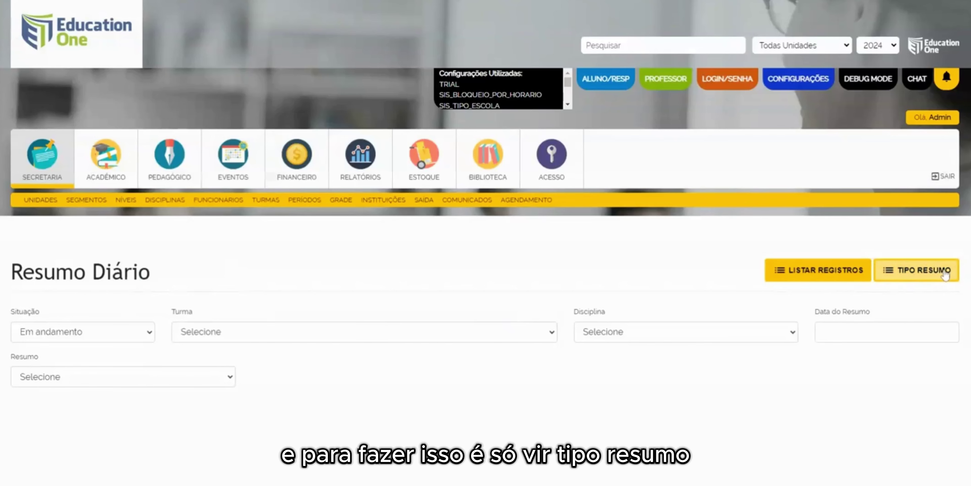
pyautogui.click(943, 275)
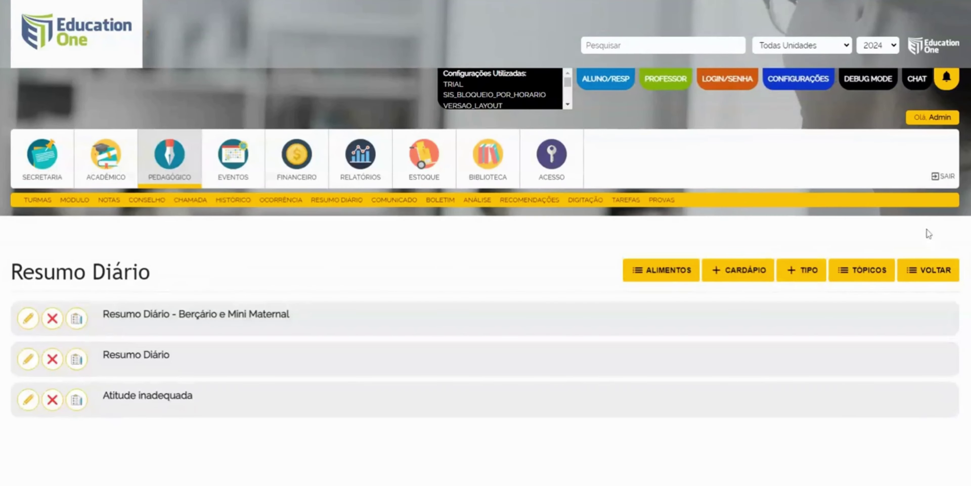
pyautogui.click(796, 279)
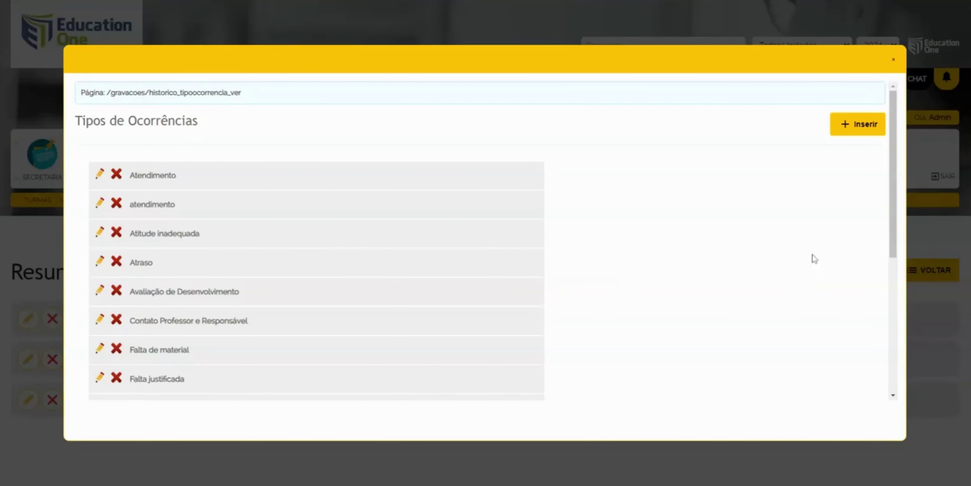
pyautogui.click(848, 130)
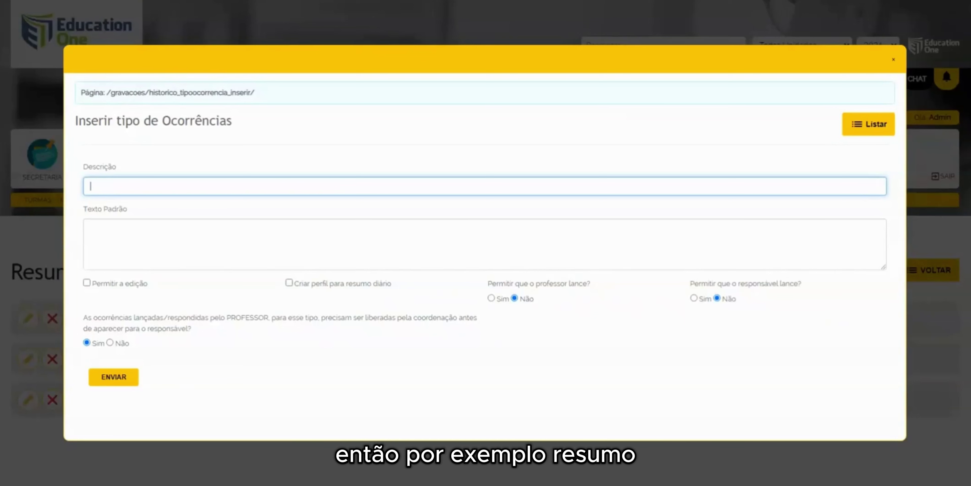
# Describe the new occurrence type as "Resumo Teste", allow editing and enable creating a profile for the daily summary.
pyautogui.write('Resumo Teste')
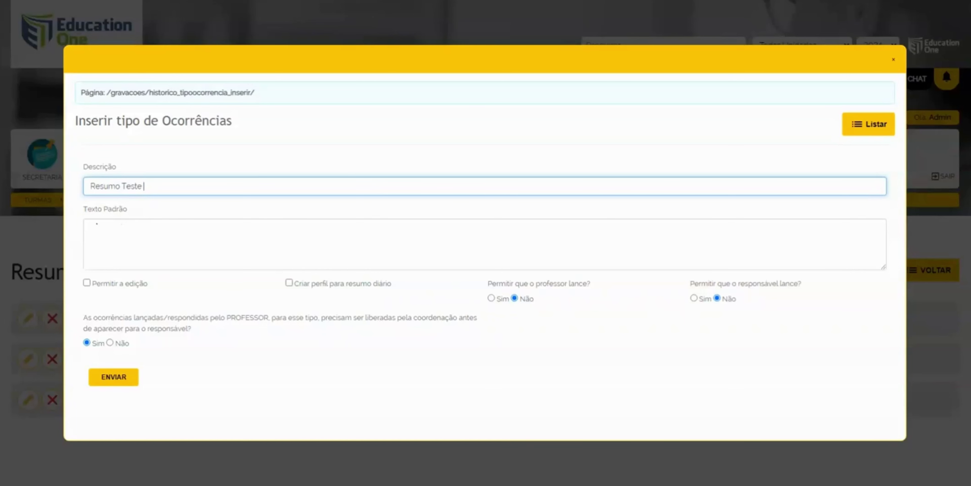
pyautogui.moveTo(83, 209); pyautogui.dragTo(135, 210)
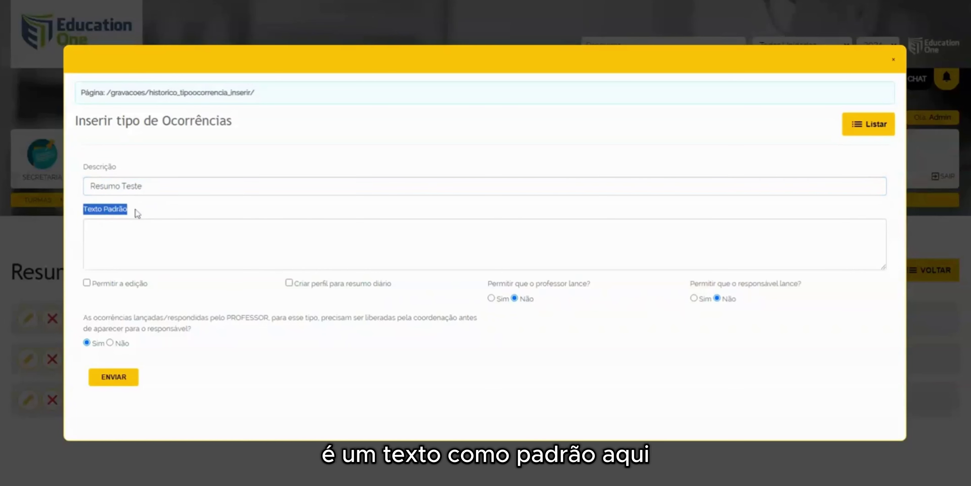
pyautogui.click(89, 282)
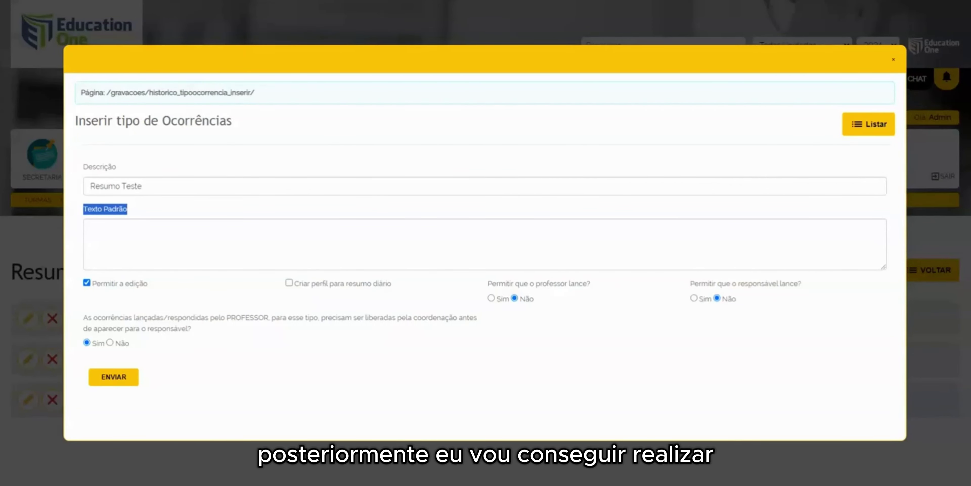
pyautogui.click(288, 284)
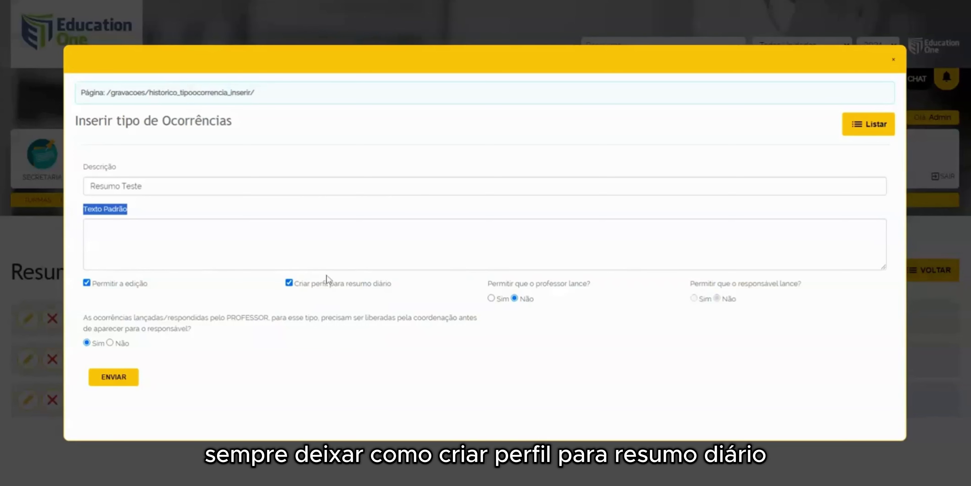
# Allow the teacher to post this type, keep coordination release required as Sim, submit it and close the form.
pyautogui.moveTo(487, 283); pyautogui.dragTo(613, 284)
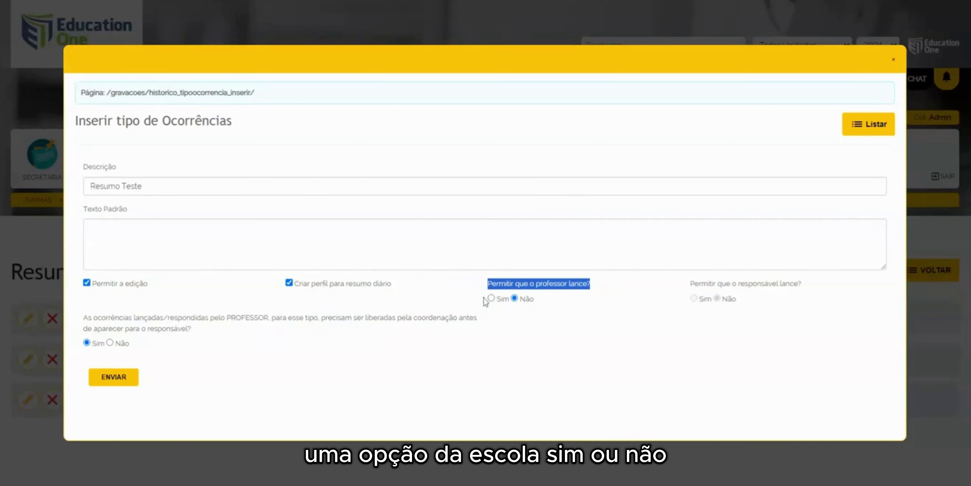
pyautogui.click(505, 298)
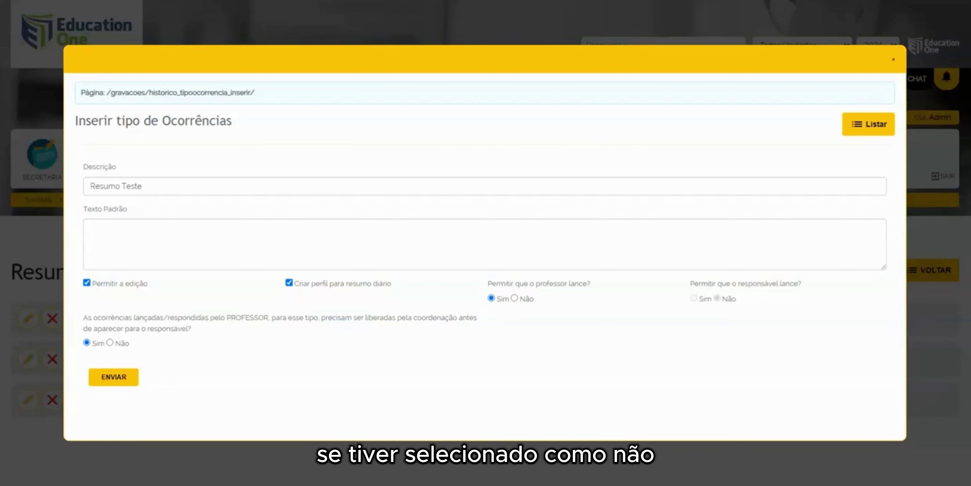
pyautogui.click(109, 342)
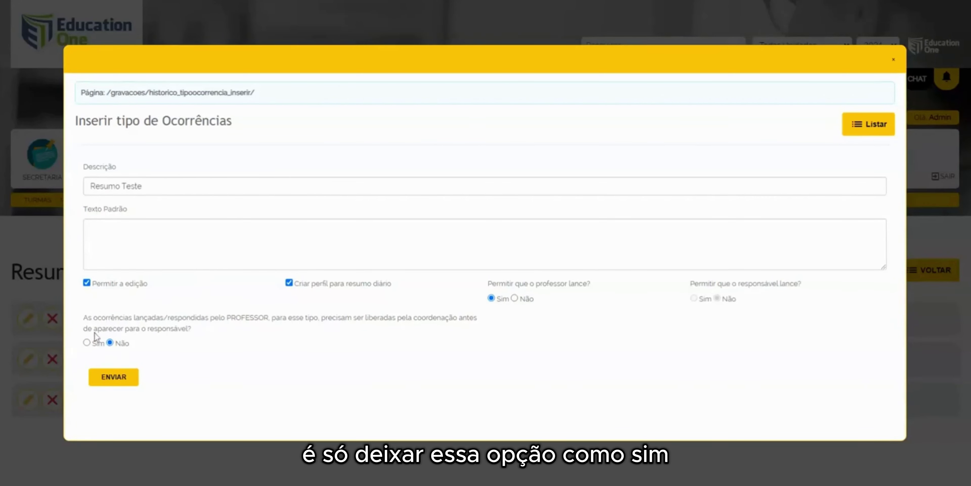
pyautogui.click(88, 343)
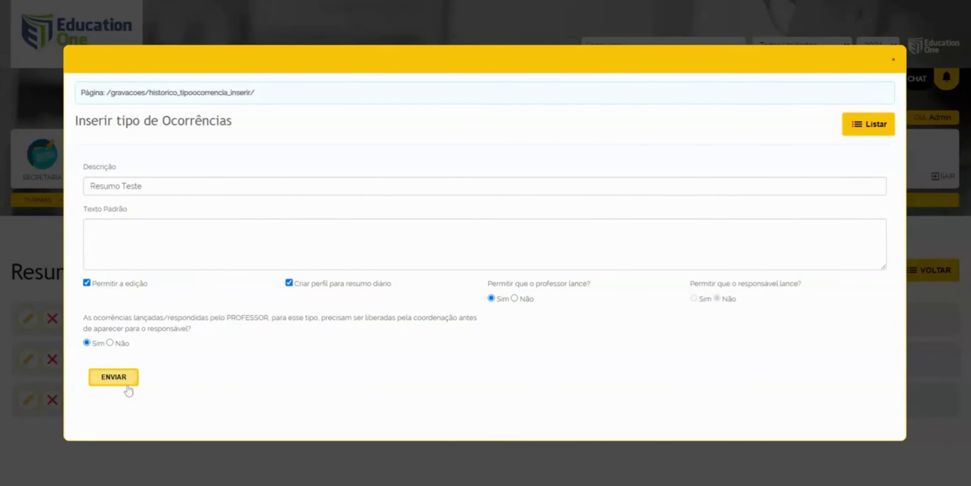
pyautogui.click(125, 383)
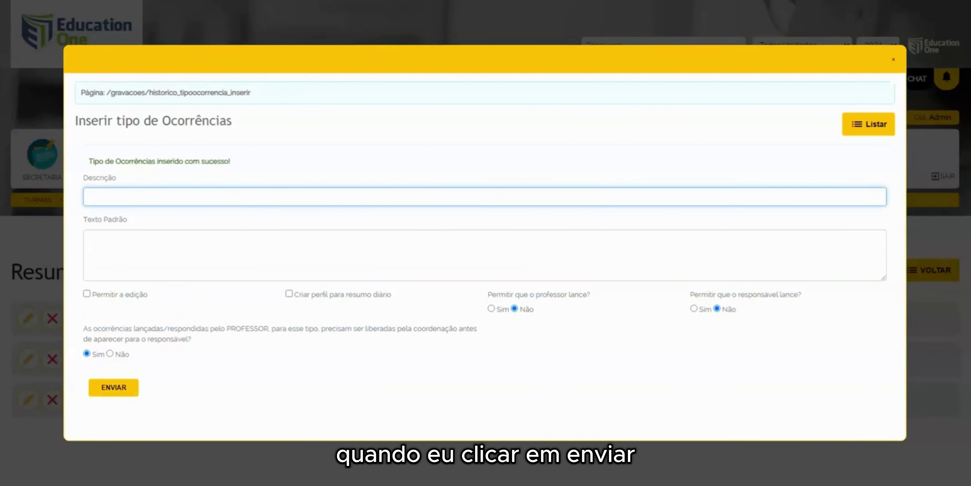
pyautogui.moveTo(88, 161); pyautogui.dragTo(228, 163)
pyautogui.click(271, 163)
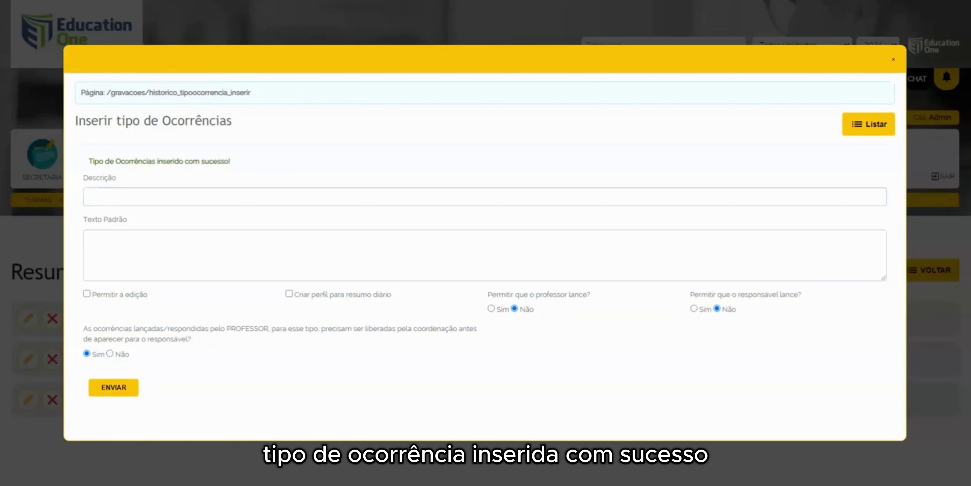
pyautogui.click(894, 59)
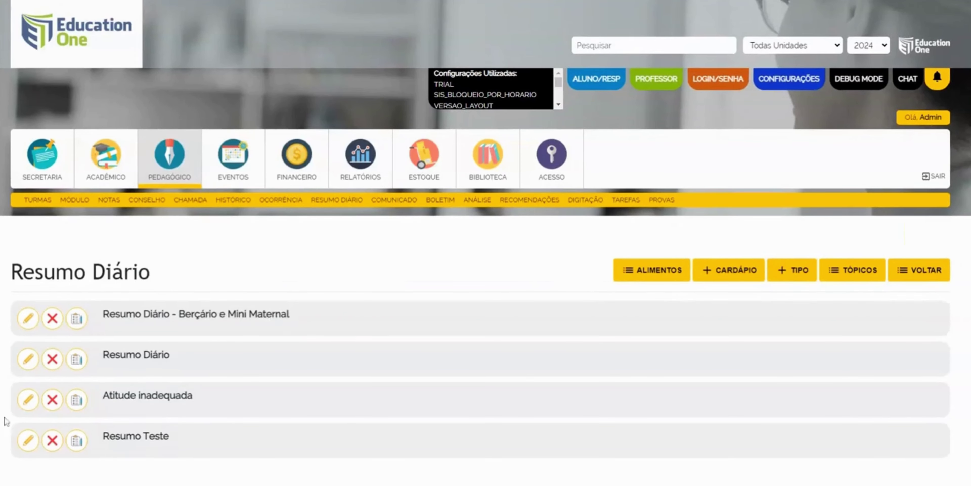
# Open the "Resumo Teste" summary type for editing.
pyautogui.moveTo(100, 437); pyautogui.dragTo(218, 438)
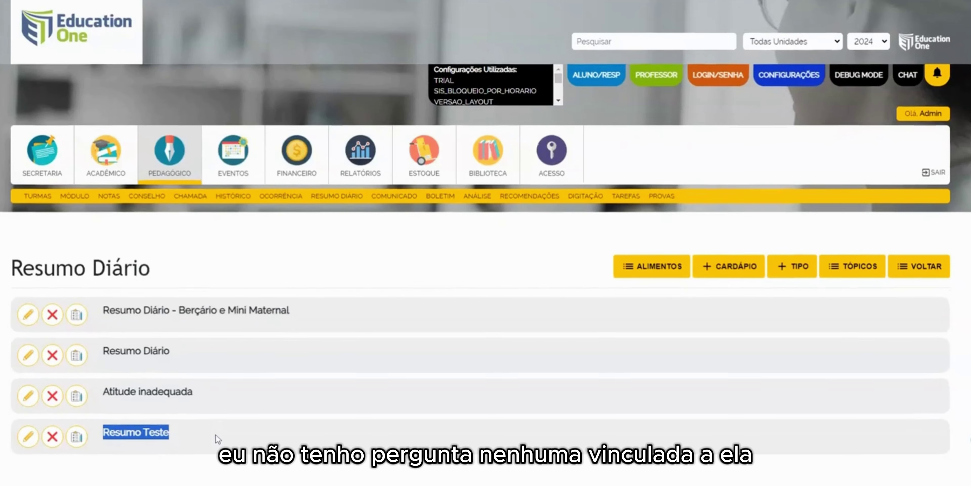
pyautogui.click(130, 439)
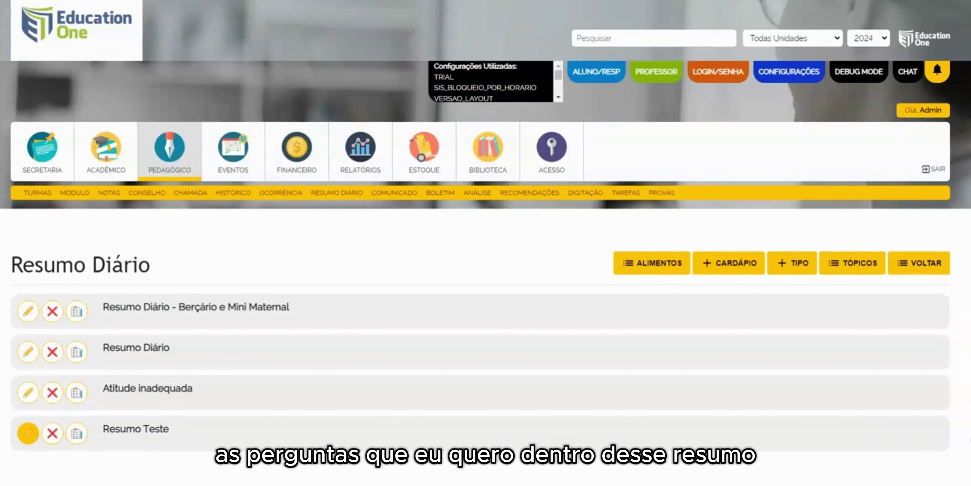
pyautogui.click(29, 434)
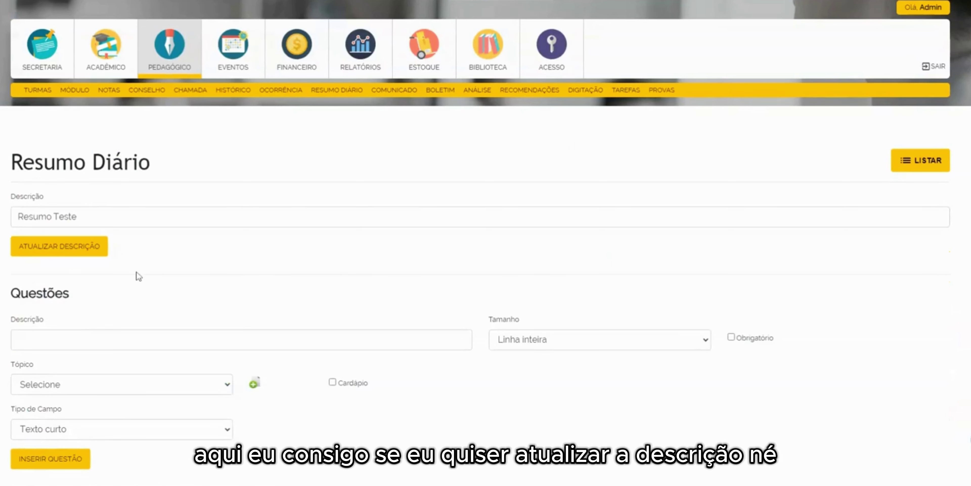
# Enter "Aluno realizou as refeiçoes ?" as the description of a new question for Resumo Teste.
pyautogui.scroll(-1, 93, 201)
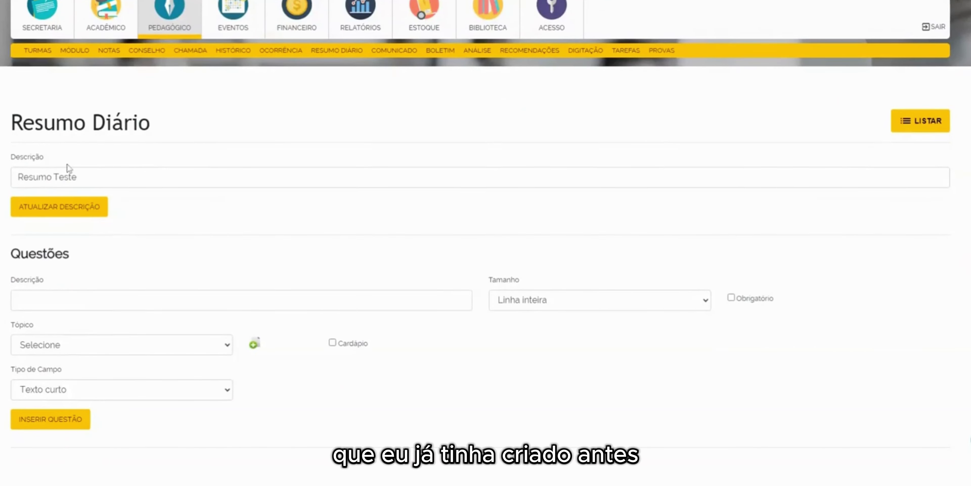
pyautogui.moveTo(15, 281); pyautogui.dragTo(53, 284)
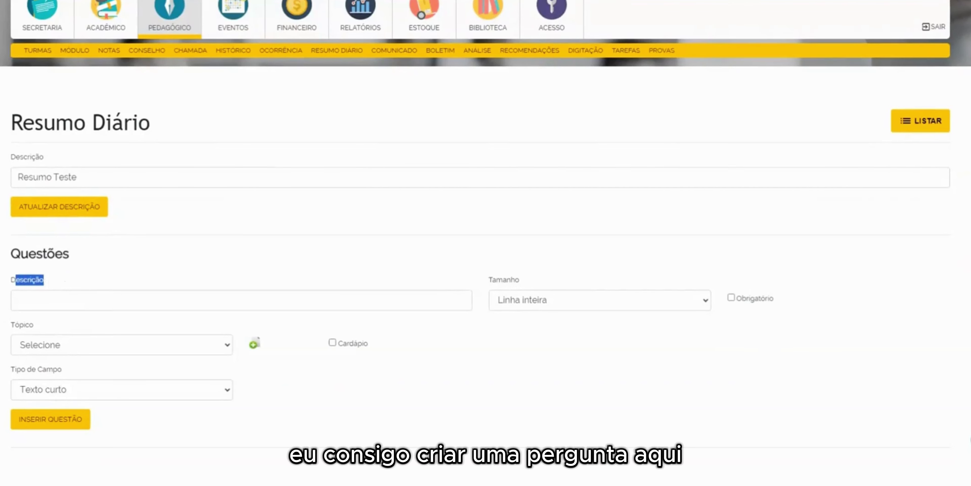
pyautogui.click(50, 296)
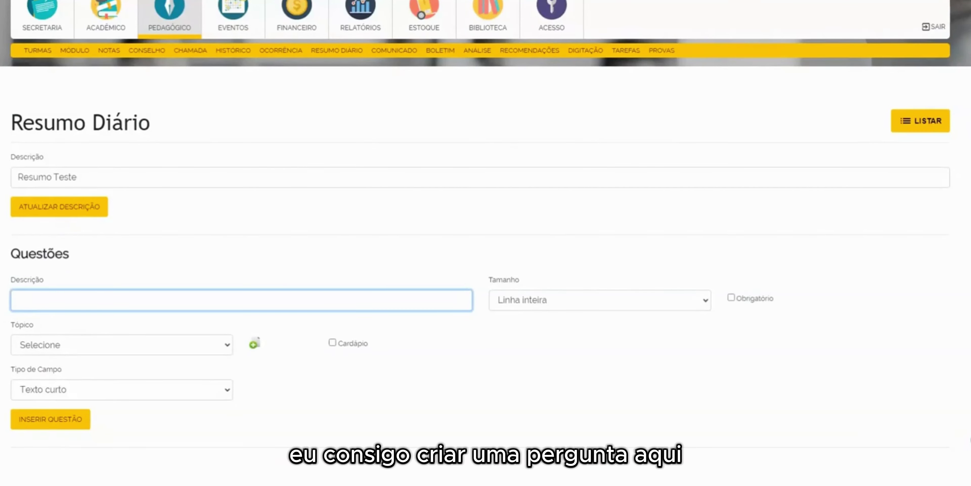
pyautogui.write('Aluno ')
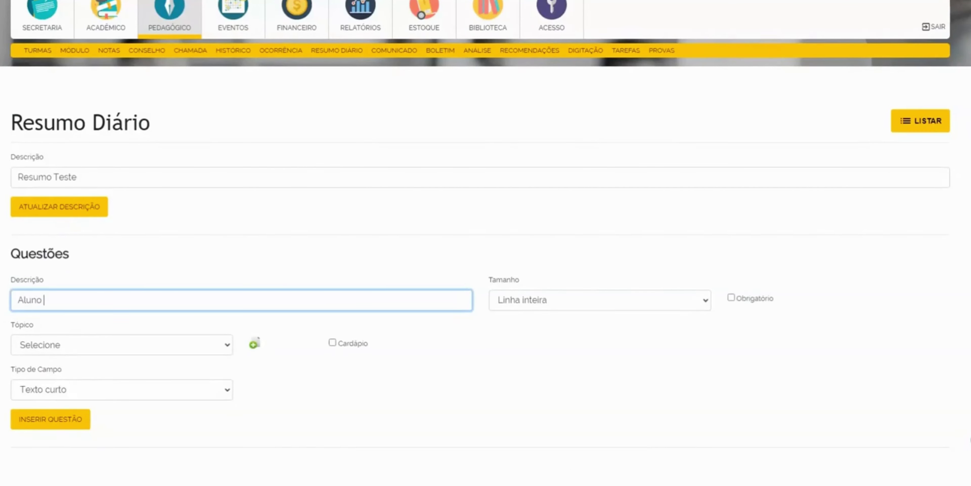
pyautogui.write('realizou as refeiçoes ')
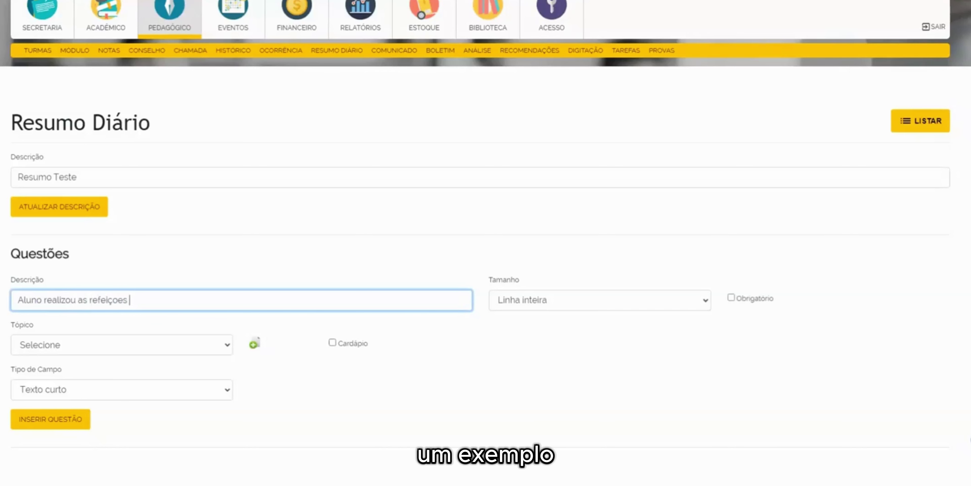
pyautogui.write('?')
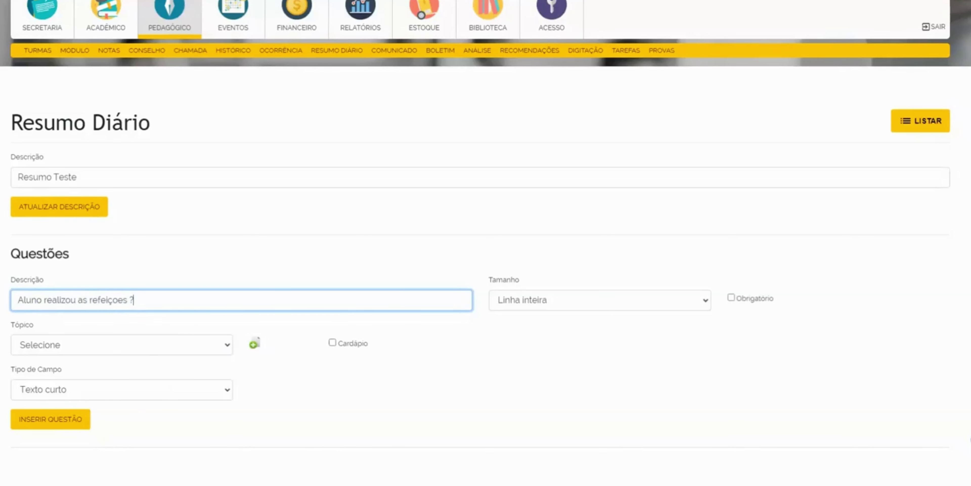
# Set the question's size to 1/4 da linha and mark it as Obrigatório.
pyautogui.click(518, 302)
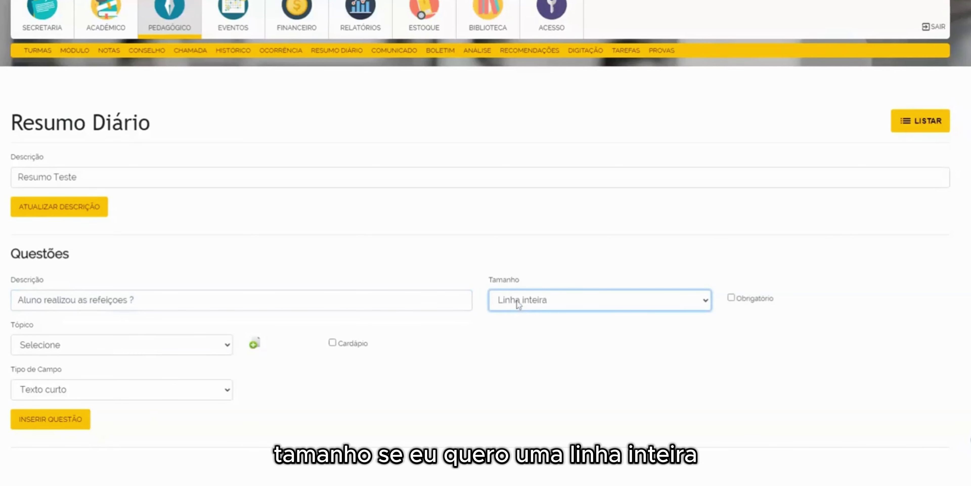
pyautogui.press('Down')
pyautogui.press('Down')
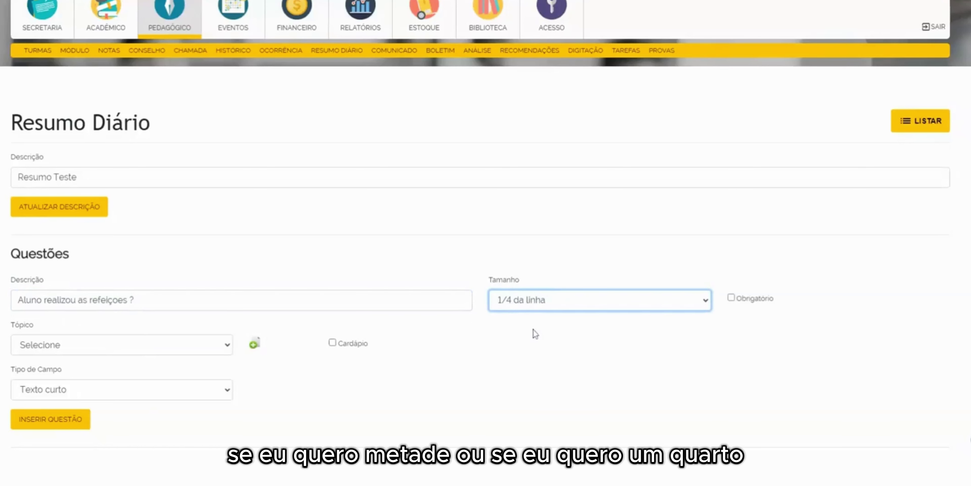
pyautogui.click(731, 296)
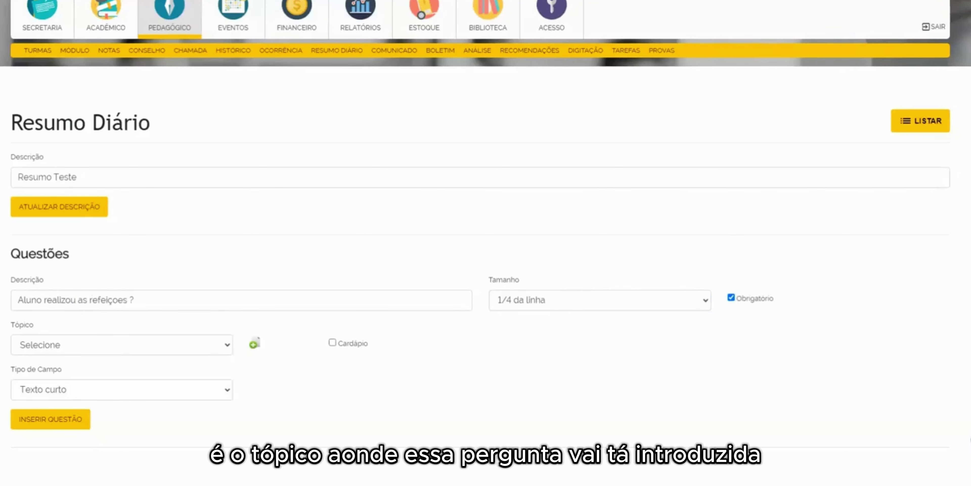
# Examine the question's topic choices and the new-topic form with its description and order fields, without adding a topic.
pyautogui.click(36, 347)
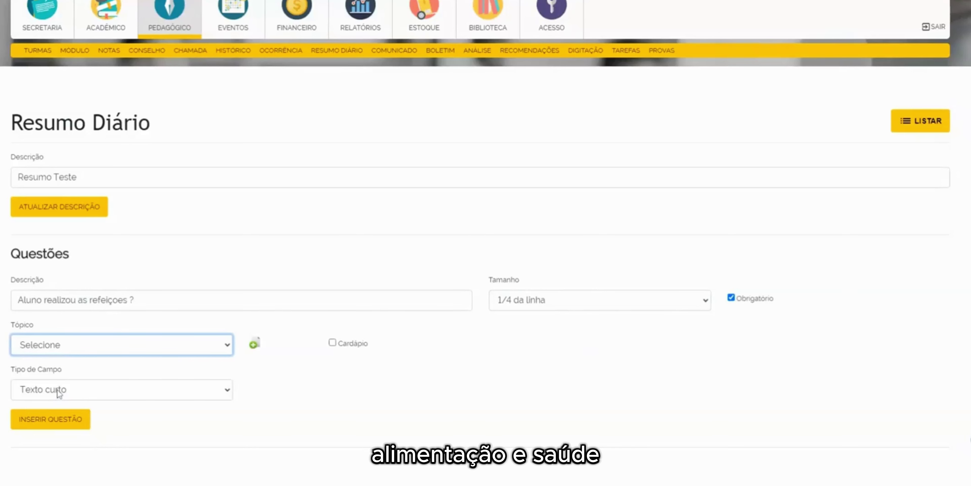
pyautogui.click(255, 345)
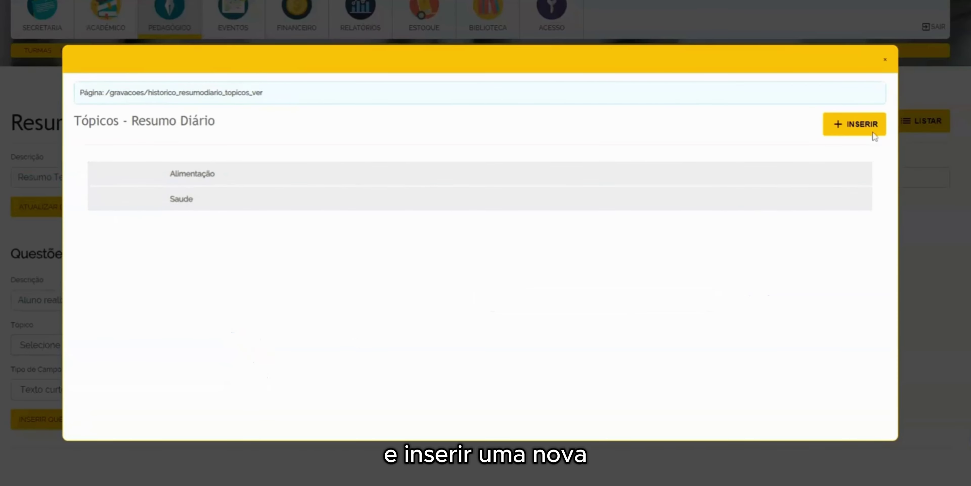
pyautogui.click(863, 128)
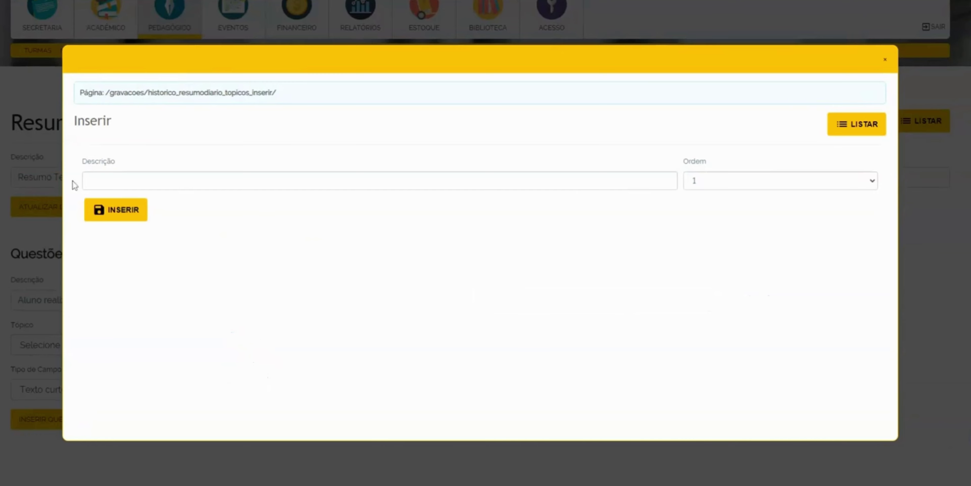
pyautogui.click(89, 180)
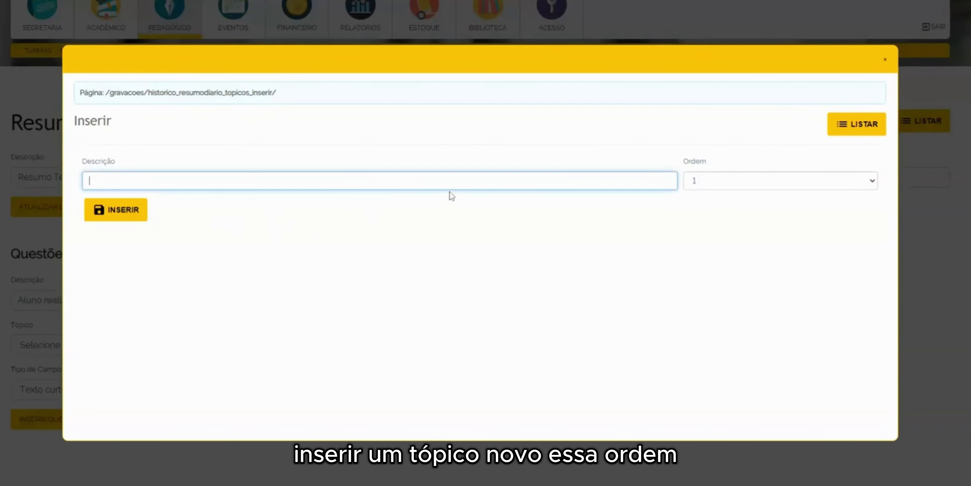
pyautogui.moveTo(683, 163); pyautogui.dragTo(739, 163)
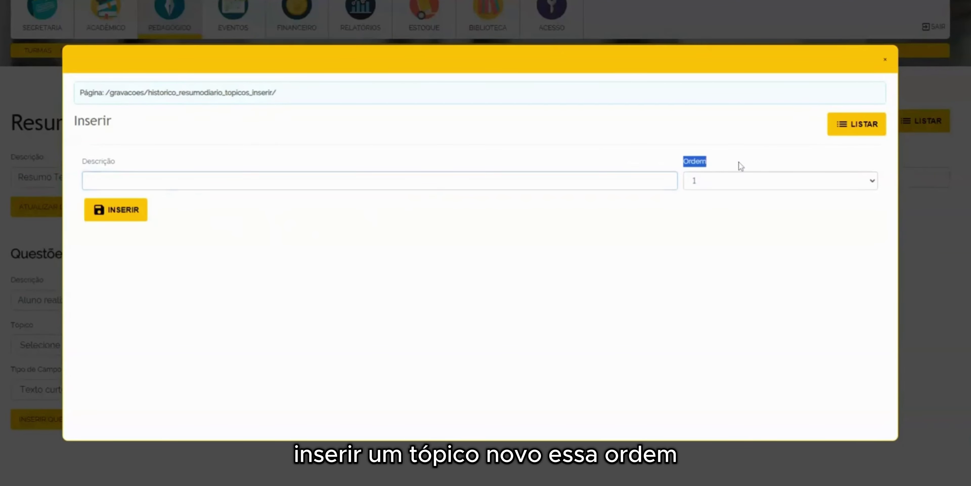
pyautogui.click(717, 187)
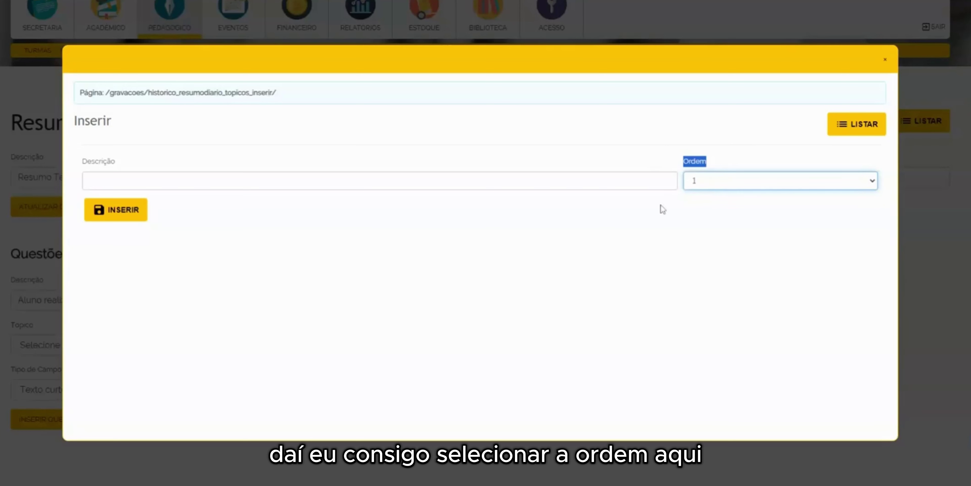
pyautogui.click(557, 256)
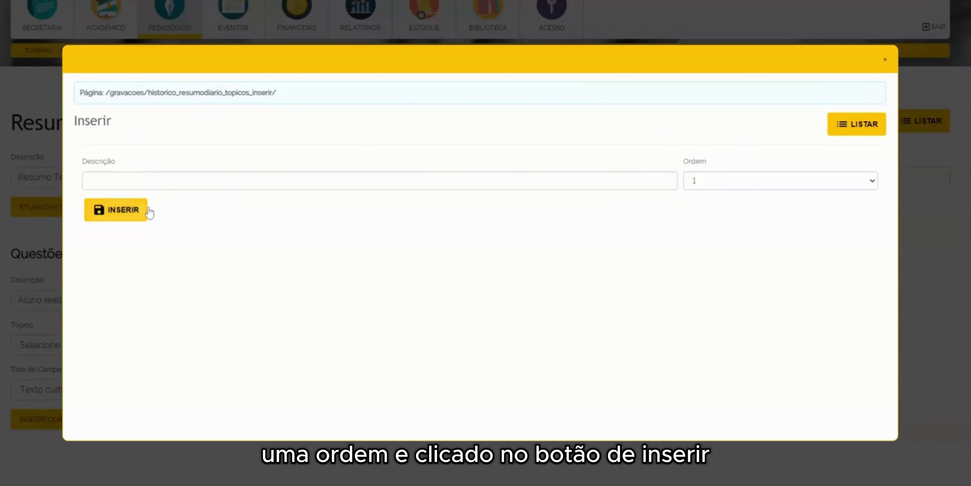
pyautogui.click(884, 60)
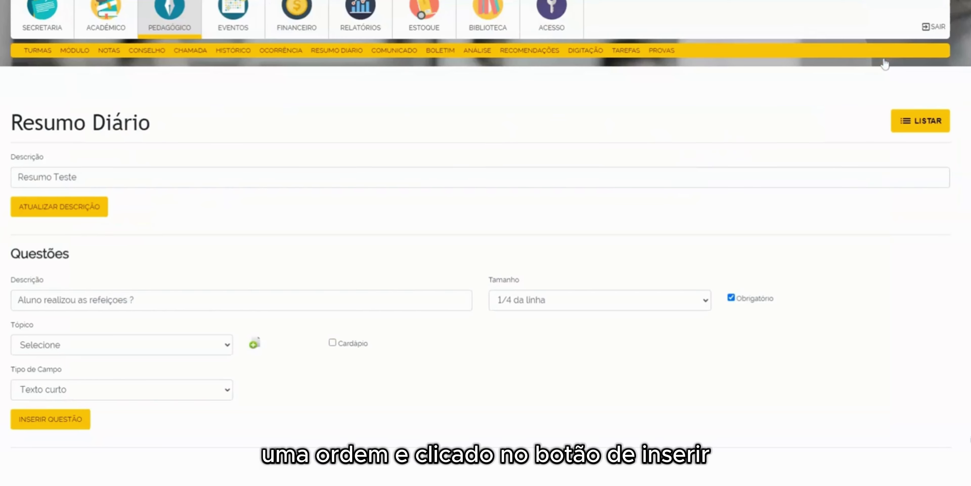
# Set the question's topic to Alimentação and its field type to Opção.
pyautogui.click(76, 347)
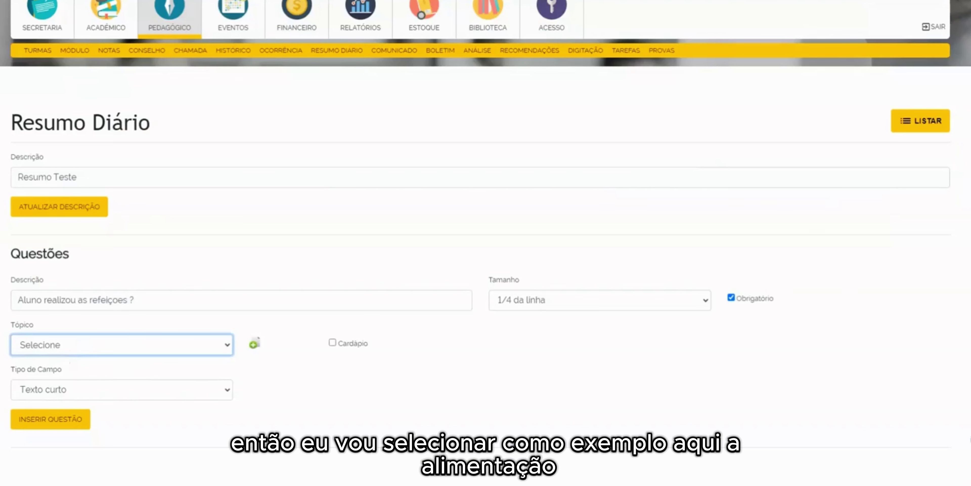
pyautogui.press('Down')
pyautogui.moveTo(11, 370); pyautogui.dragTo(71, 373)
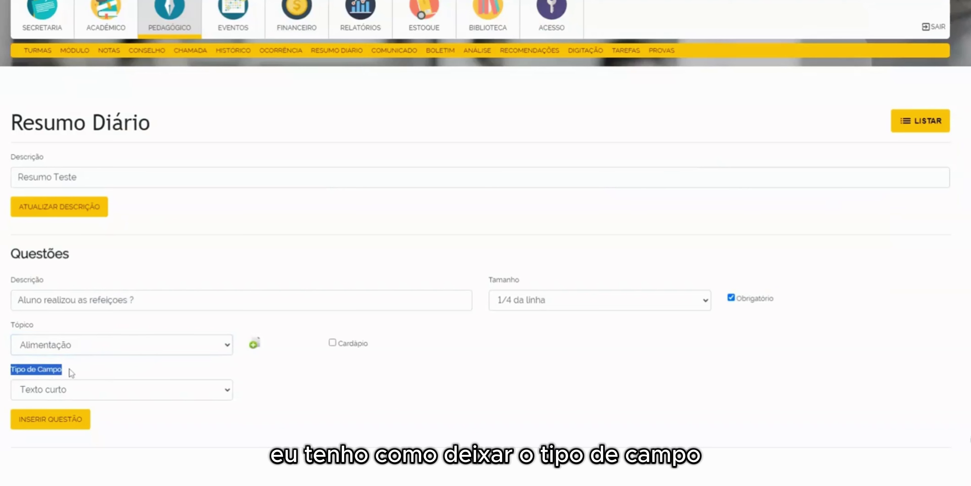
pyautogui.click(61, 393)
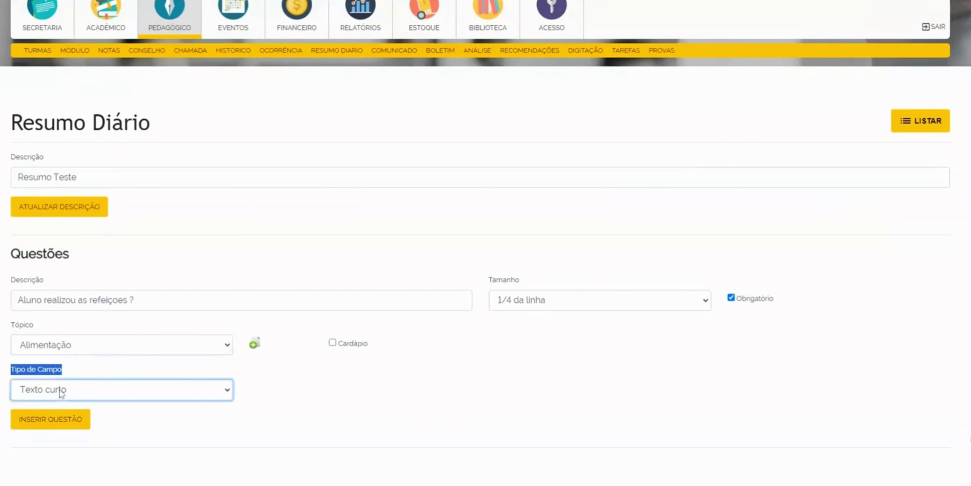
pyautogui.click(67, 403)
pyautogui.press('Down')
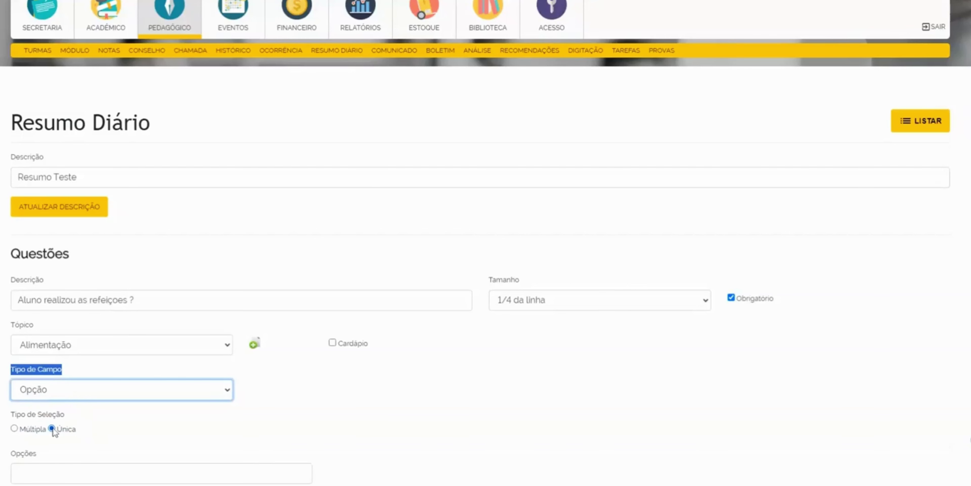
# Enter "Sim" and "Não" as the question's two answer options.
pyautogui.scroll(-3, 54, 429)
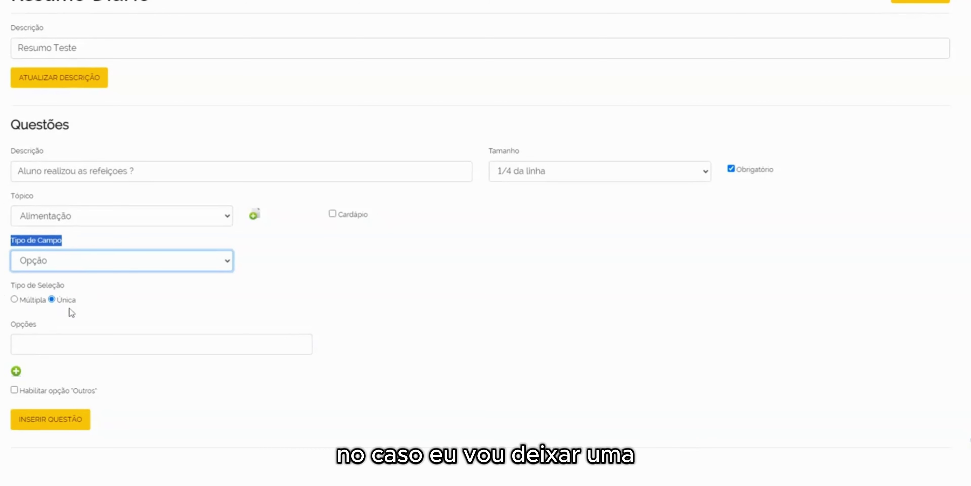
pyautogui.moveTo(11, 326); pyautogui.dragTo(59, 332)
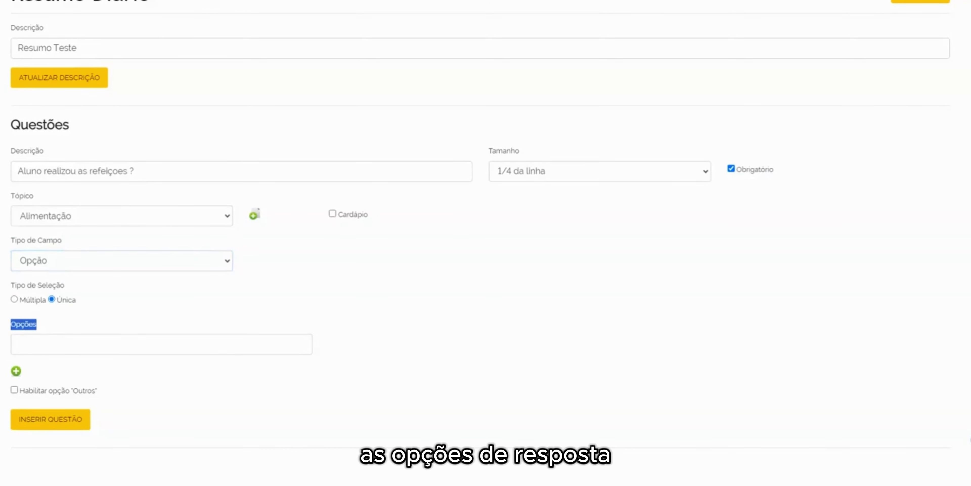
pyautogui.click(18, 344)
pyautogui.write('Sim')
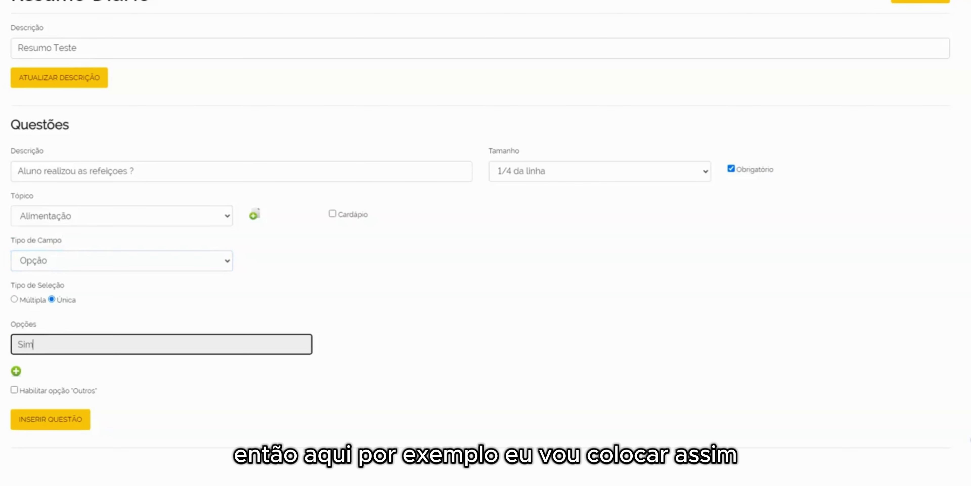
pyautogui.click(16, 371)
pyautogui.click(24, 381)
pyautogui.write('N')
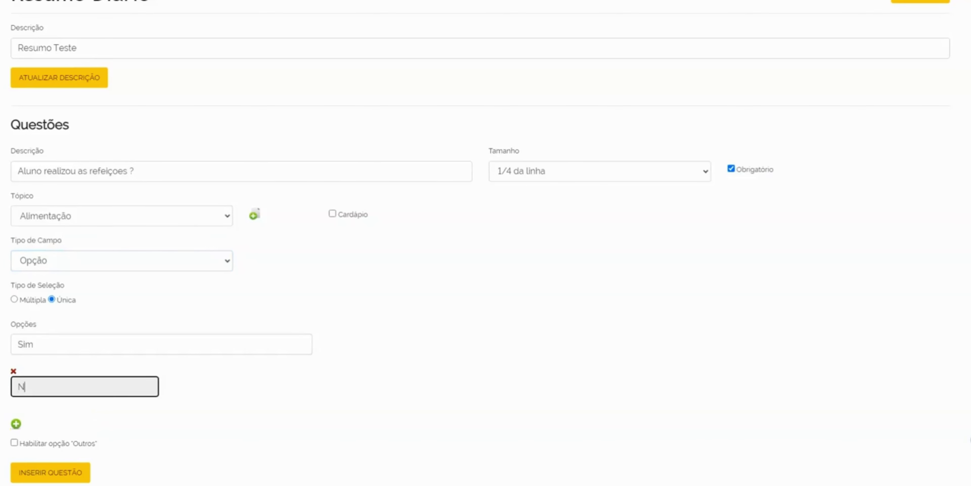
pyautogui.write('ão')
# Add a blank third answer option, remove it again and insert the question into Resumo Teste.
pyautogui.click(16, 423)
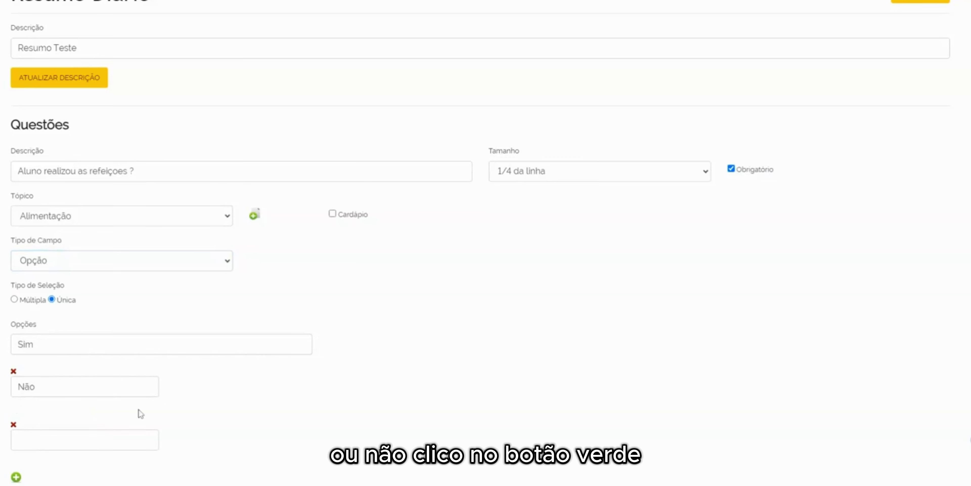
pyautogui.scroll(-1, 228, 390)
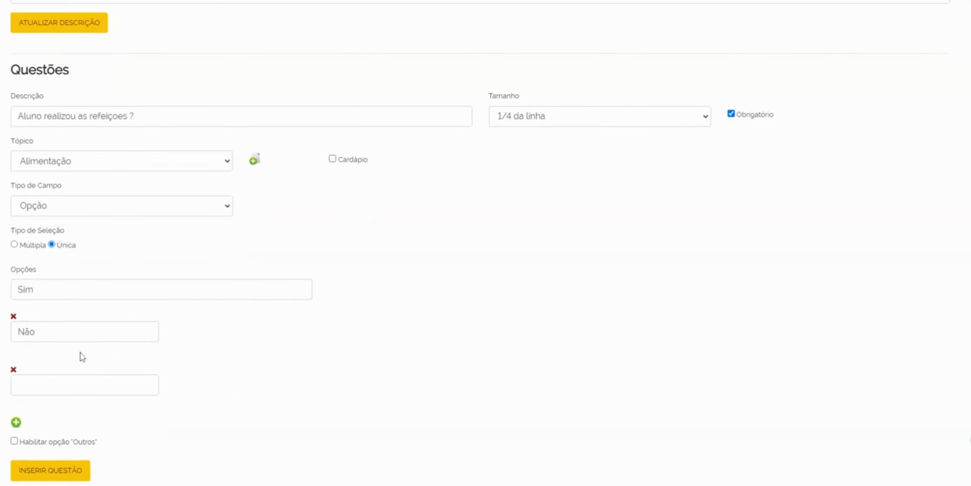
pyautogui.click(14, 370)
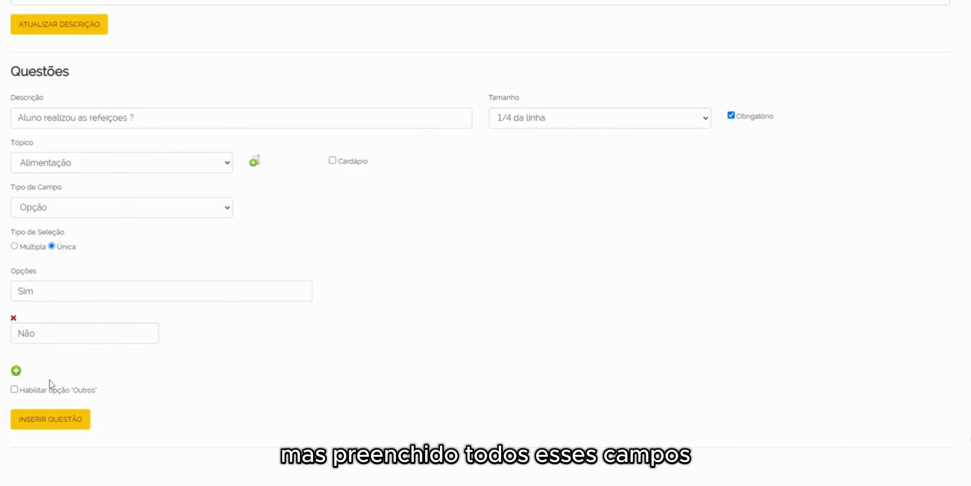
pyautogui.click(79, 418)
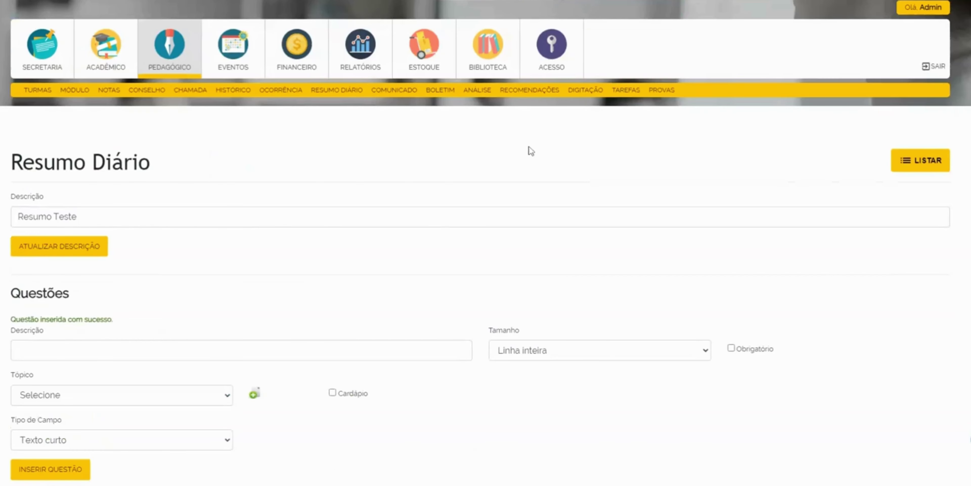
# Return to the summary list and link the course 1 - Educação Infantil, series Infantil I, to Resumo Teste.
pyautogui.click(920, 160)
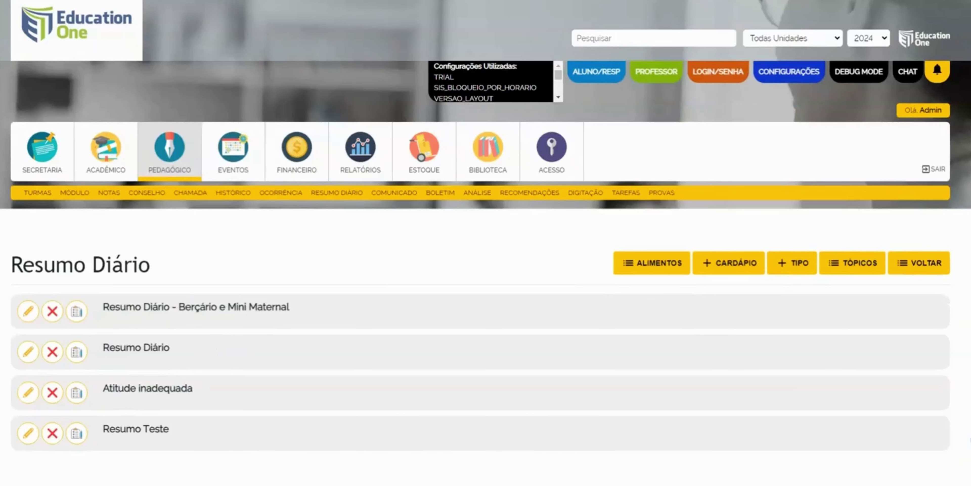
pyautogui.click(76, 434)
pyautogui.scroll(-3, 262, 407)
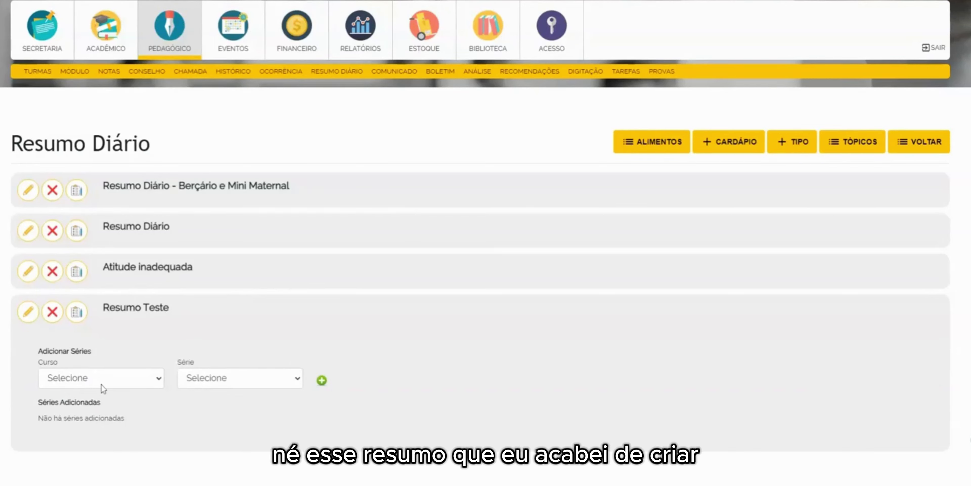
pyautogui.click(118, 389)
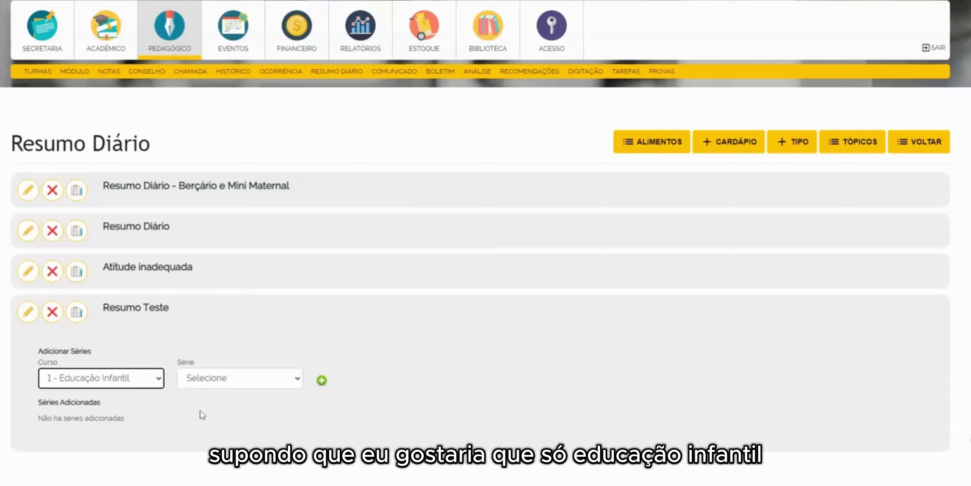
pyautogui.click(228, 384)
pyautogui.click(226, 404)
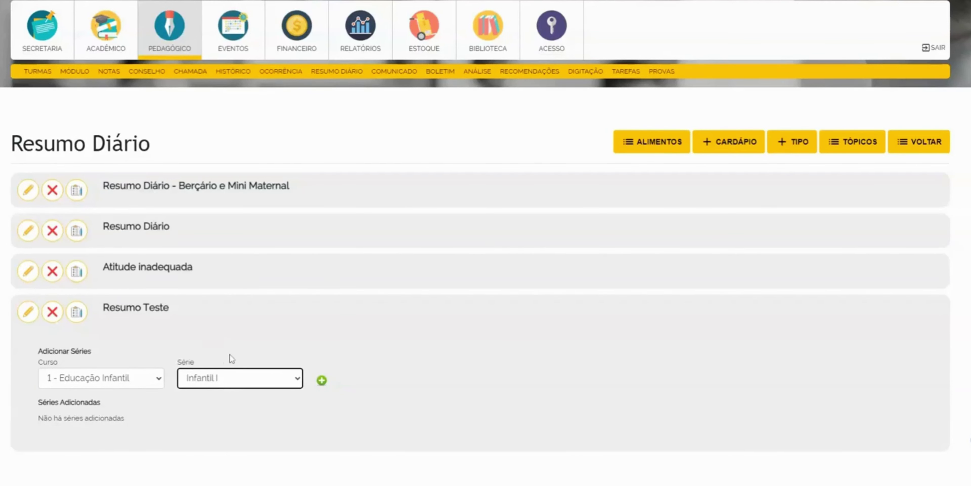
pyautogui.click(322, 379)
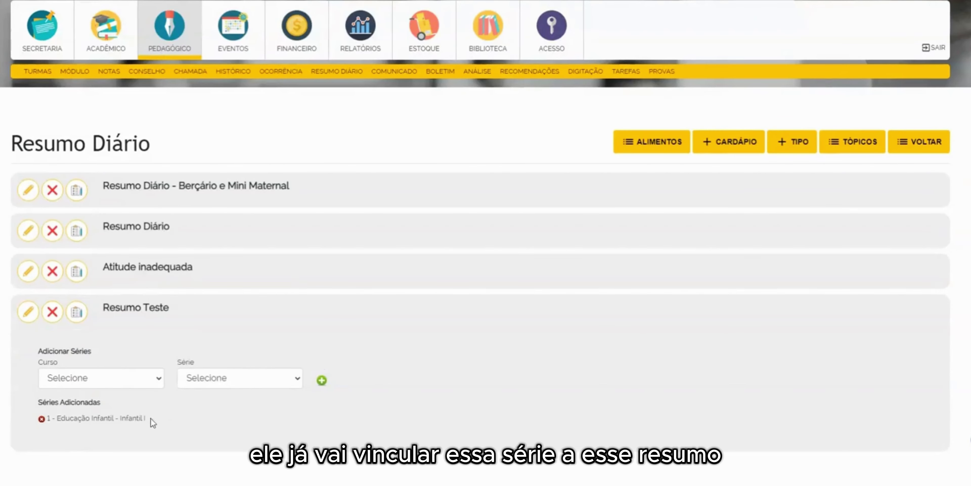
# Remove the linked Educação Infantil - Infantil I series from Resumo Teste.
pyautogui.moveTo(151, 419); pyautogui.dragTo(11, 419)
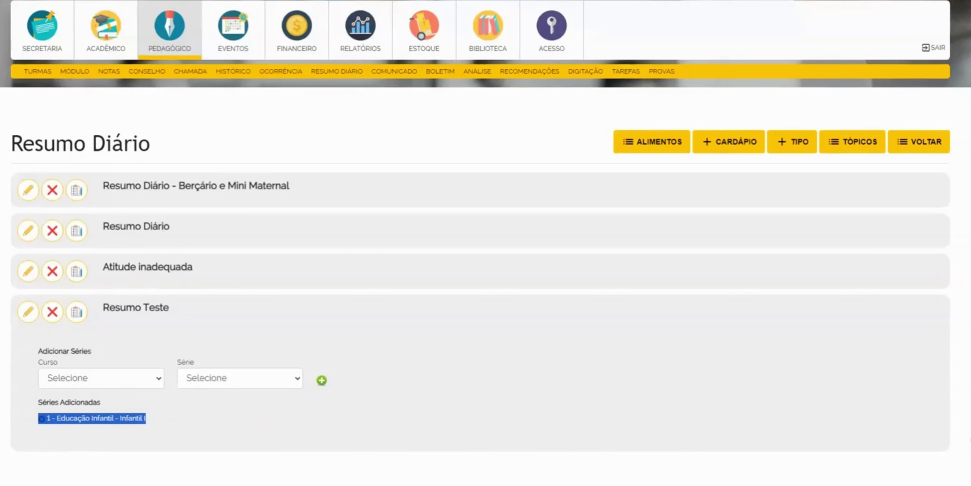
pyautogui.click(267, 424)
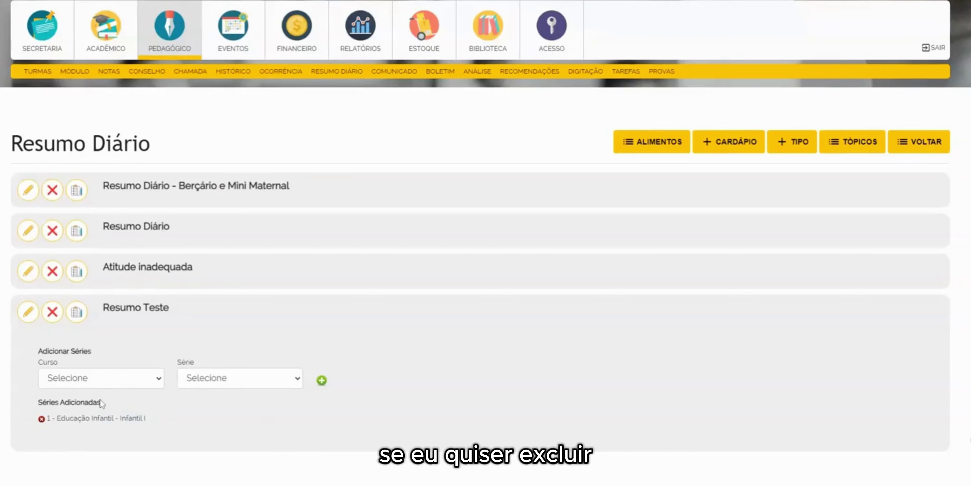
pyautogui.click(42, 418)
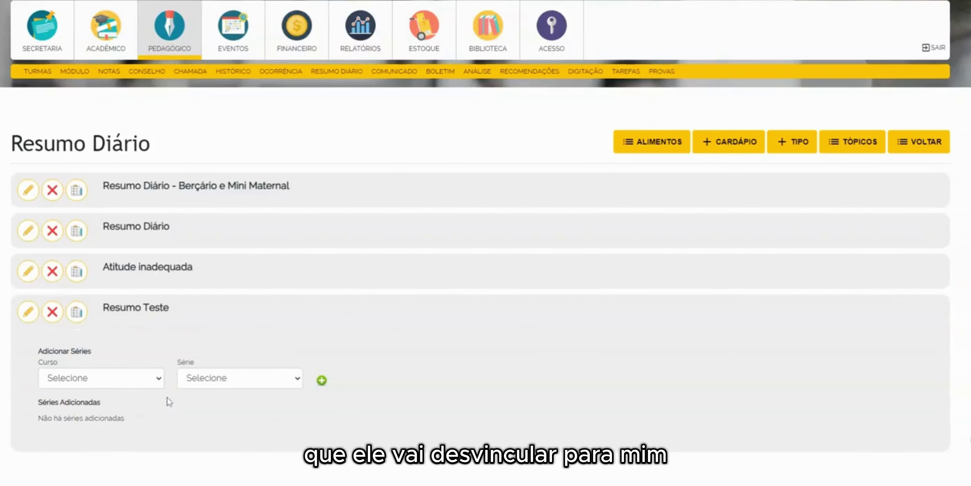
# Select 1 - Educação Infantil and Infantil I as the course and series for Resumo Teste without adding them.
pyautogui.click(121, 386)
pyautogui.click(119, 389)
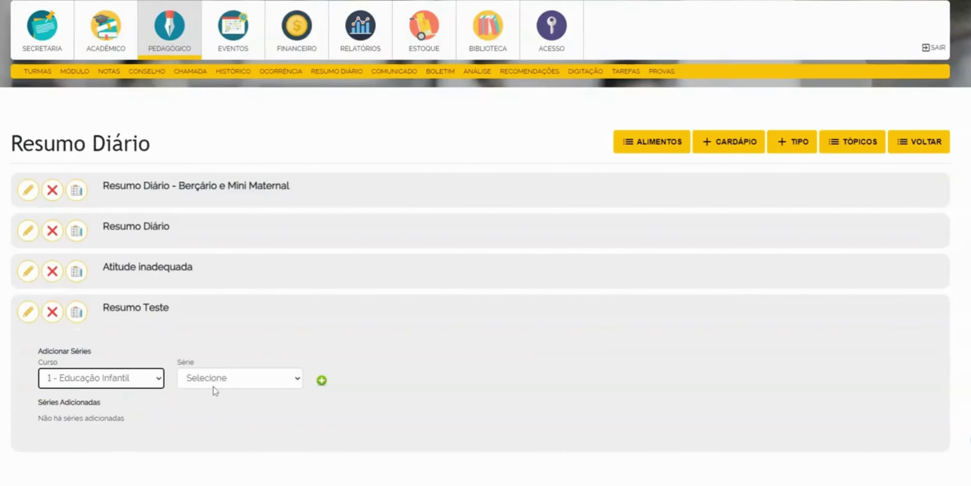
pyautogui.click(213, 386)
pyautogui.click(235, 410)
pyautogui.click(433, 413)
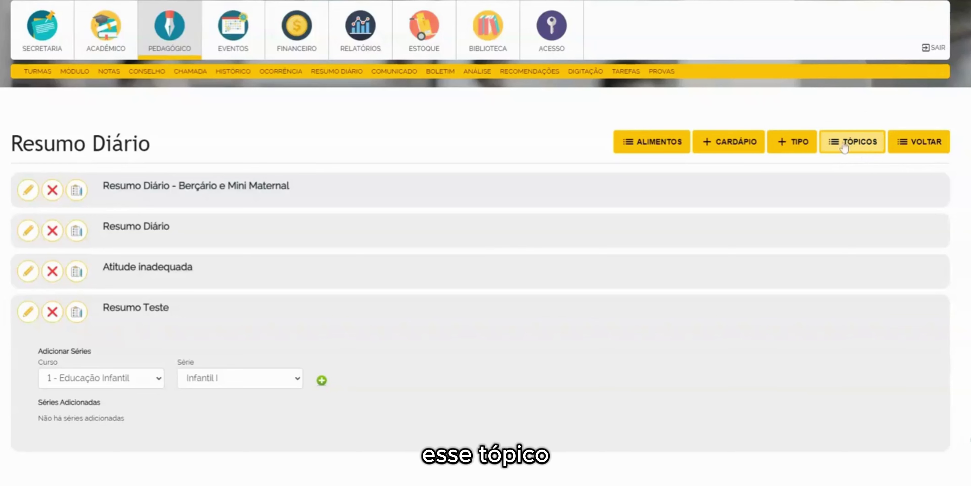
# Examine the topic field in Resumo Teste's question form and the list of daily summary topics.
pyautogui.click(27, 316)
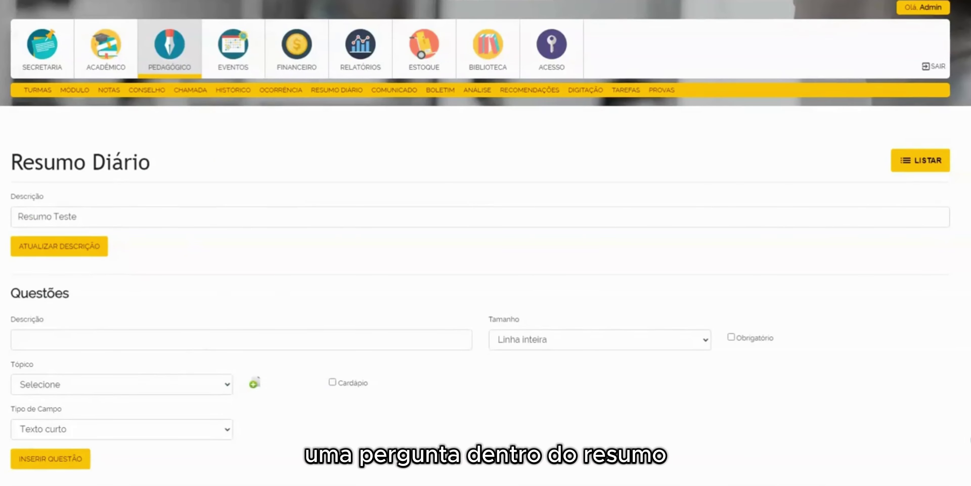
pyautogui.scroll(-2, 71, 195)
pyautogui.moveTo(12, 284); pyautogui.dragTo(35, 284)
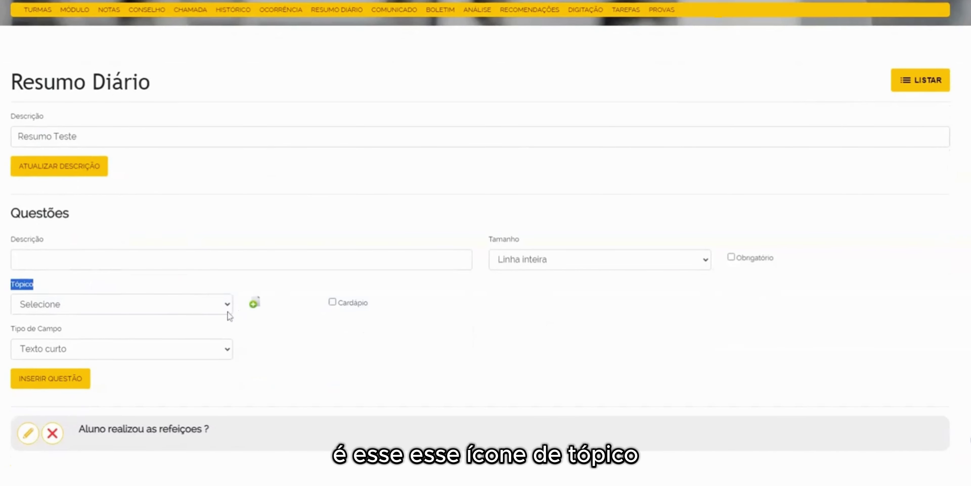
pyautogui.click(919, 81)
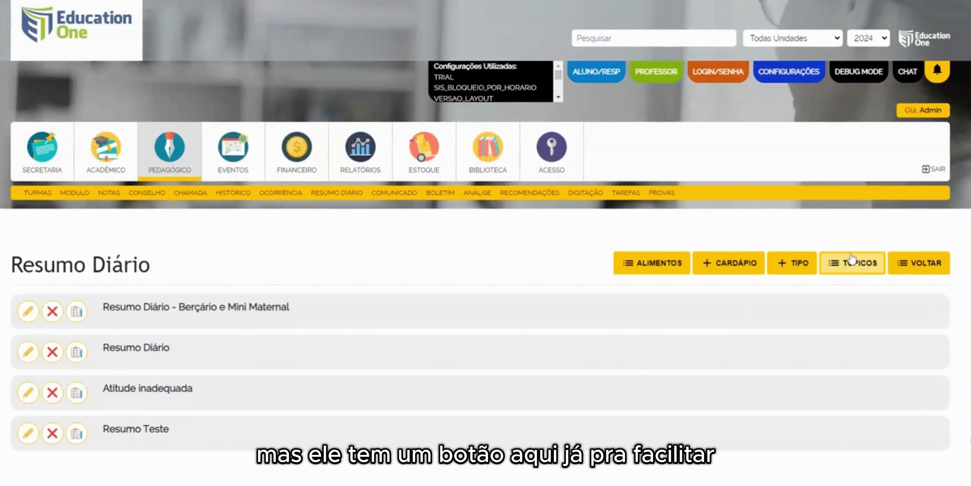
pyautogui.click(860, 263)
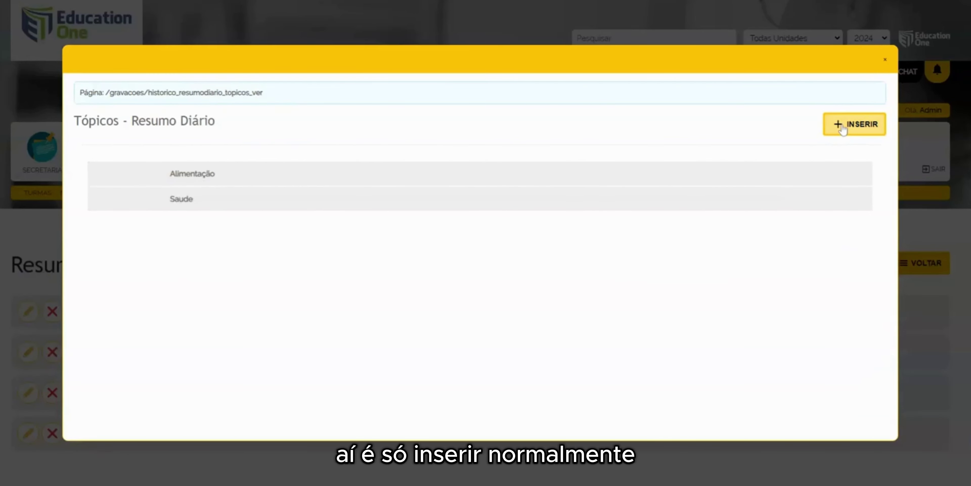
pyautogui.click(885, 60)
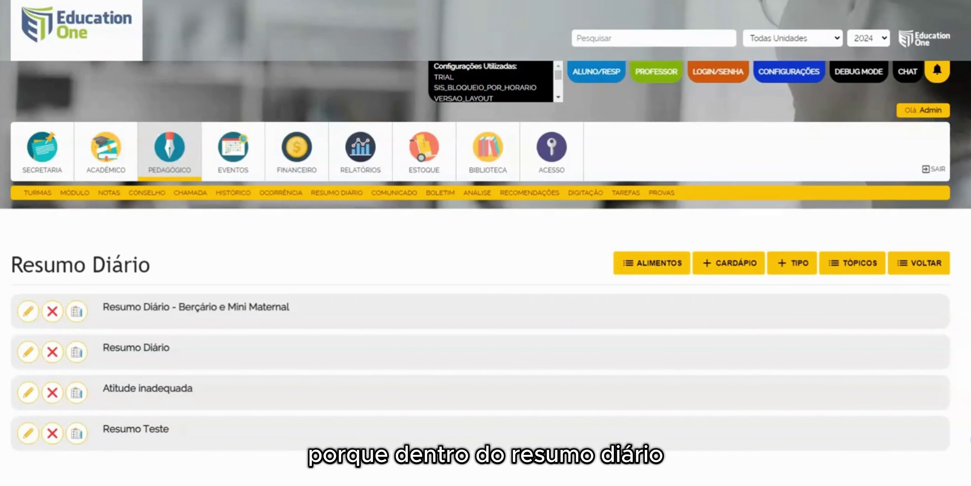
# Open Resumo Teste for editing and enable the Cardápio option for a new question.
pyautogui.click(27, 437)
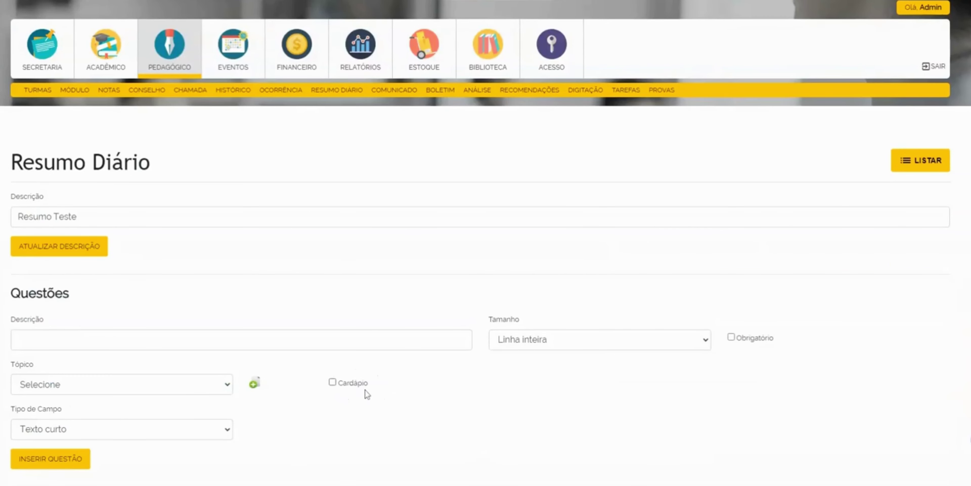
pyautogui.click(333, 383)
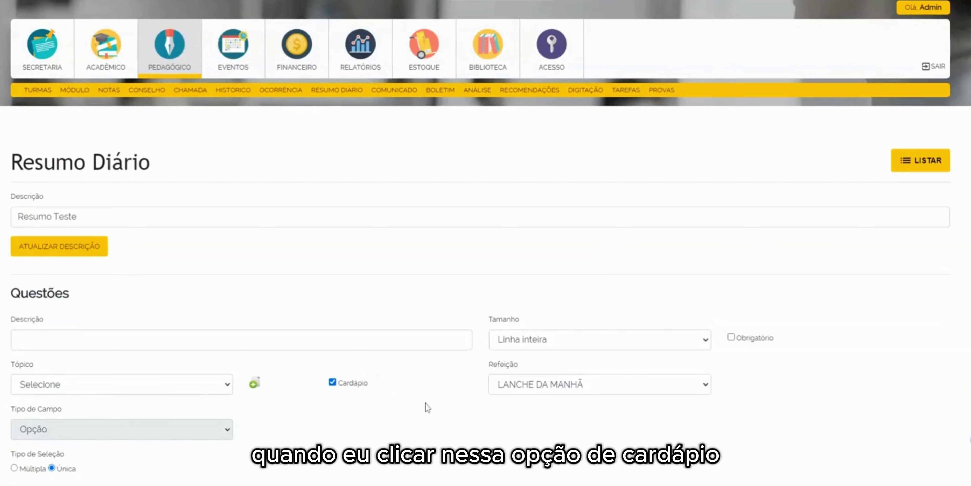
pyautogui.scroll(-3, 395, 361)
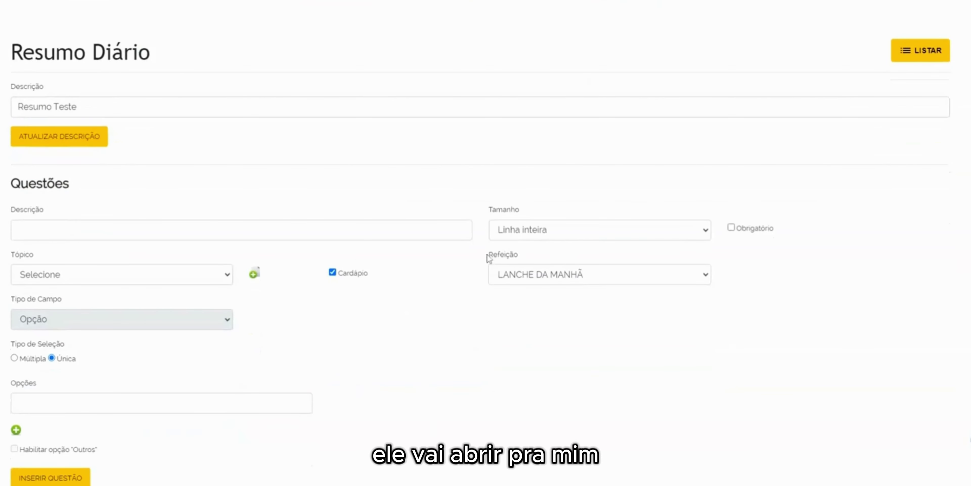
# Set the new question's Refeição to LANCHE DA TARDE.
pyautogui.moveTo(488, 256); pyautogui.dragTo(571, 260)
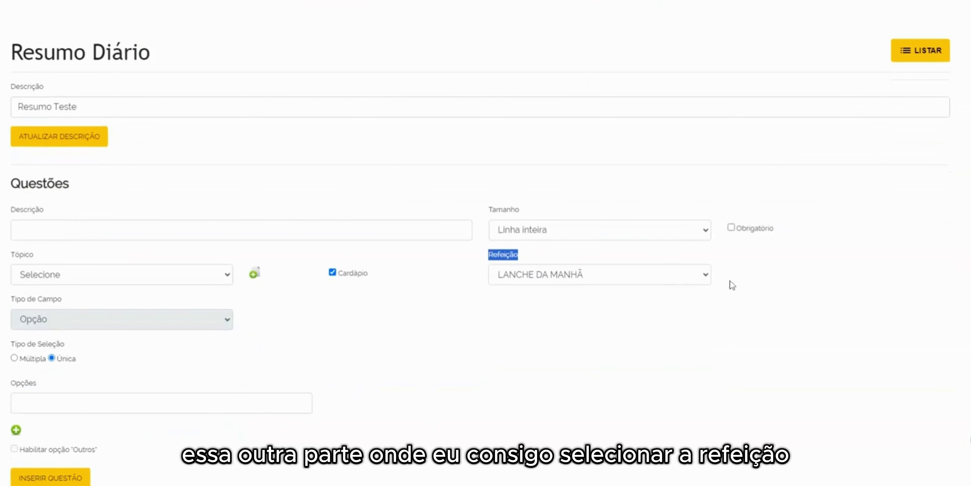
pyautogui.click(527, 260)
pyautogui.click(525, 283)
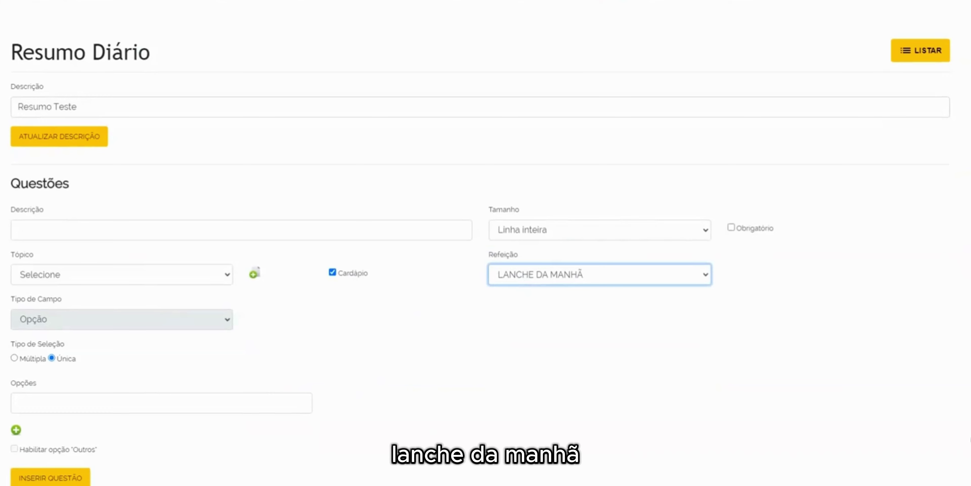
pyautogui.press('Down')
pyautogui.press('Down')
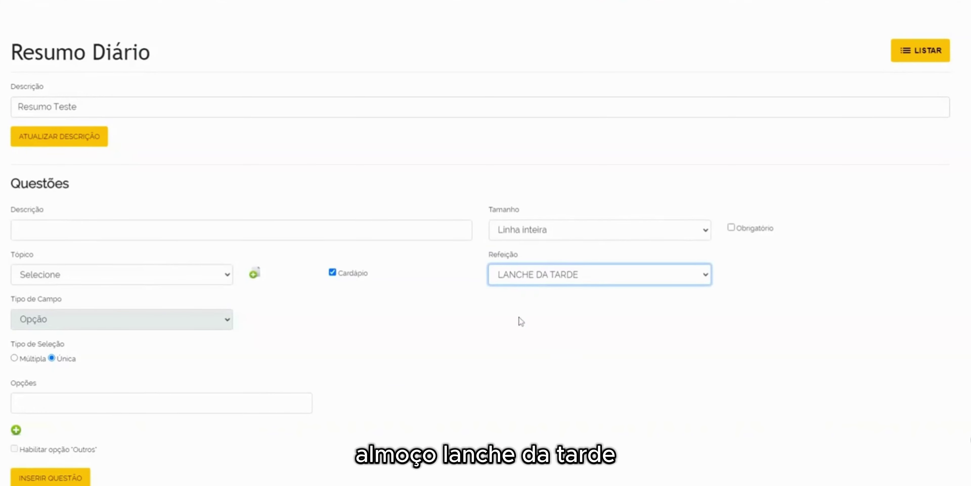
pyautogui.click(521, 320)
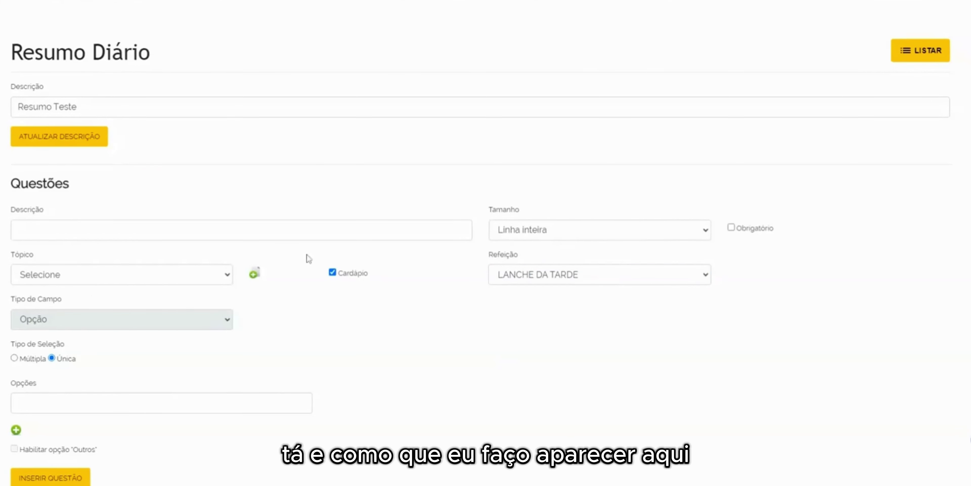
pyautogui.click(516, 282)
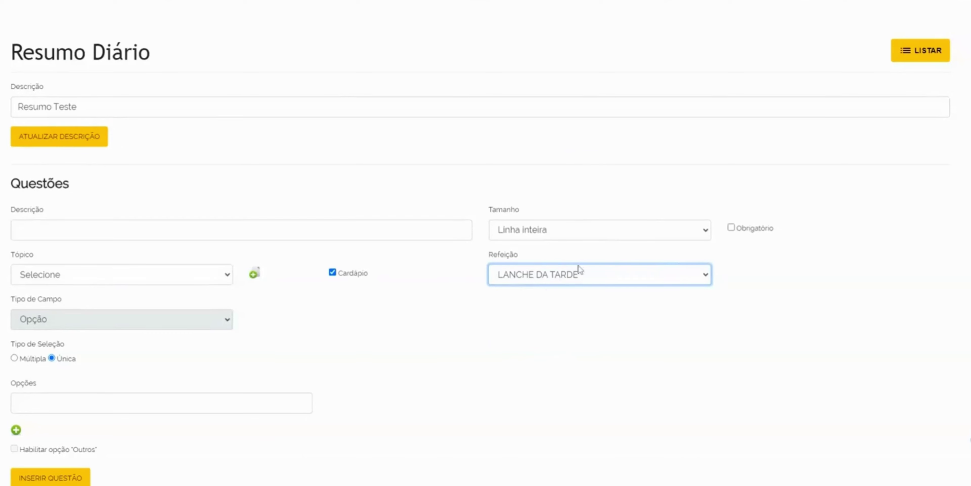
# Return to the list of daily summaries and register Feijão in the Alimentos list.
pyautogui.click(922, 50)
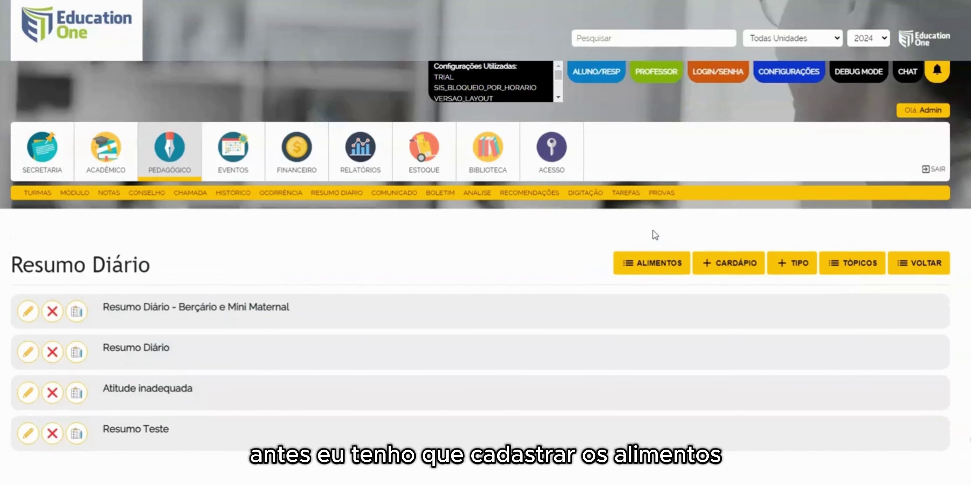
pyautogui.click(656, 268)
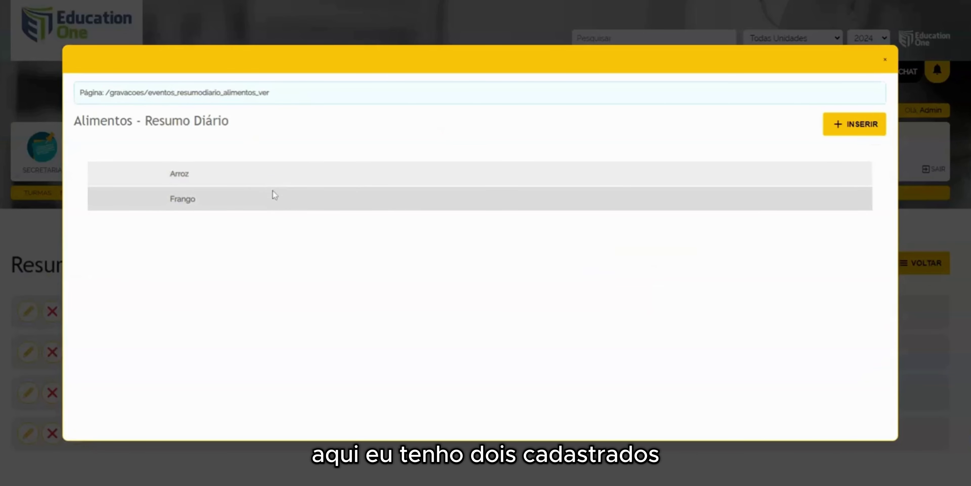
pyautogui.click(885, 60)
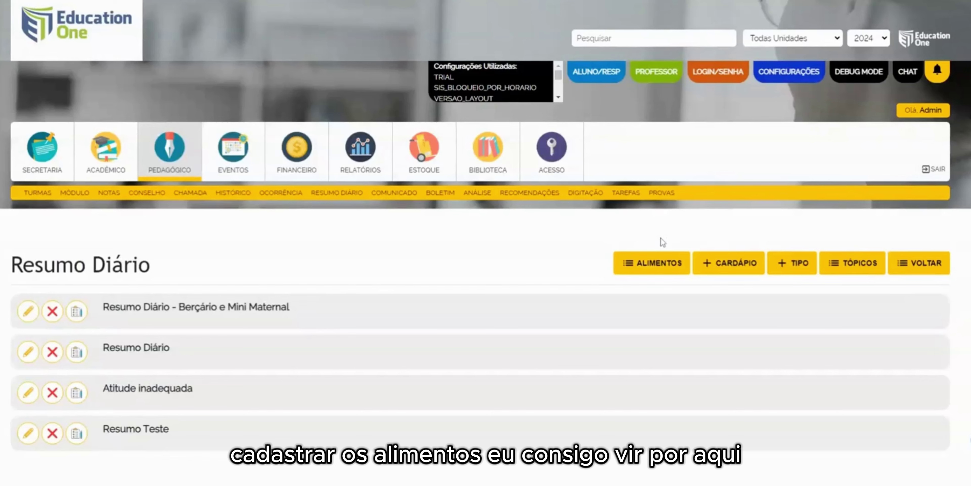
pyautogui.click(662, 262)
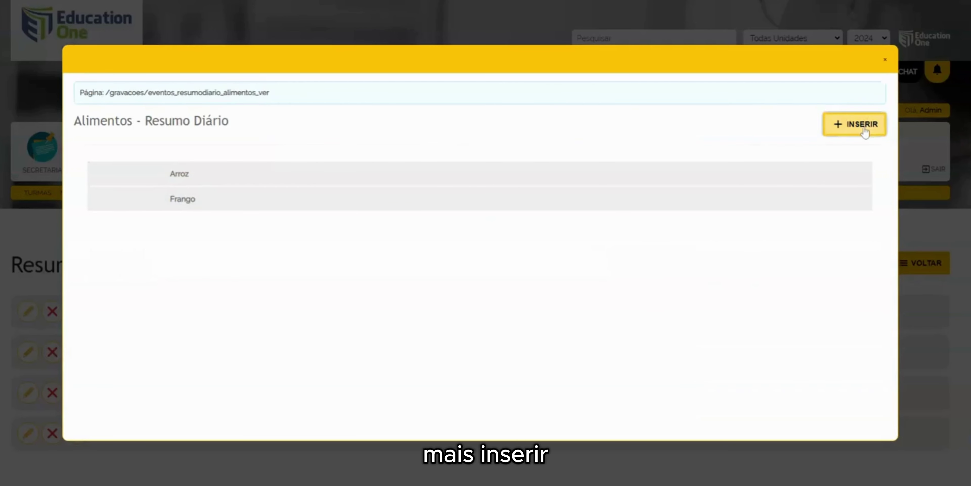
pyautogui.click(864, 125)
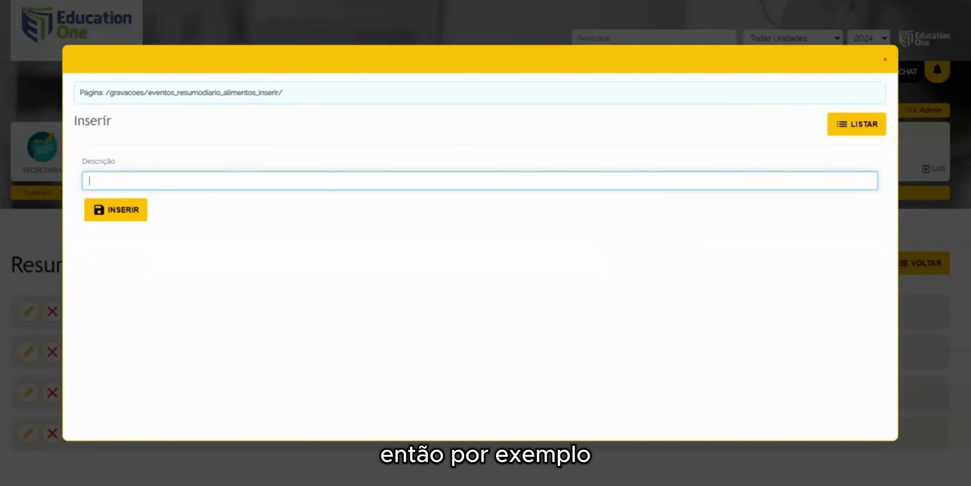
pyautogui.write('Feijão')
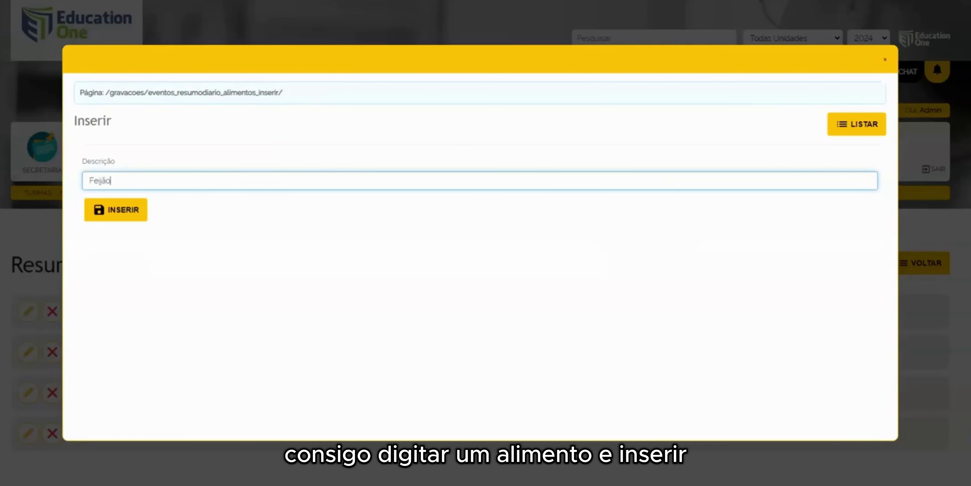
pyautogui.click(124, 211)
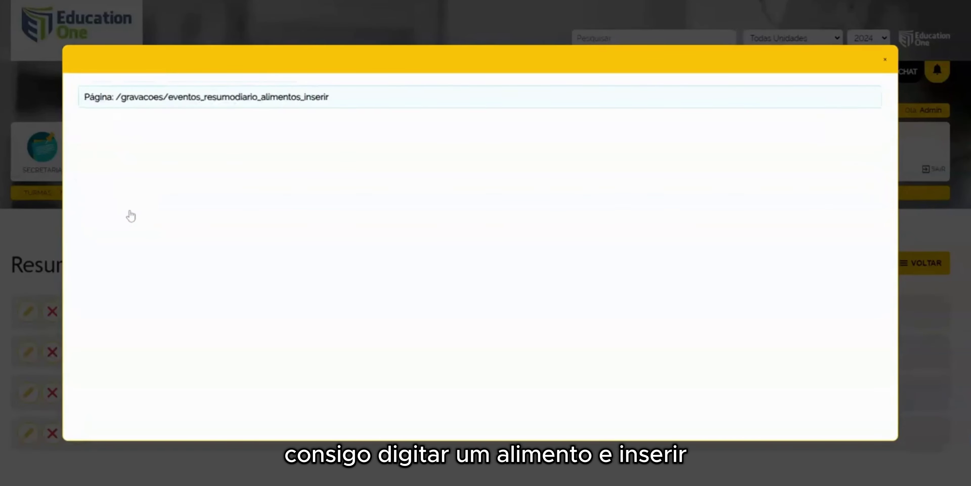
pyautogui.click(856, 124)
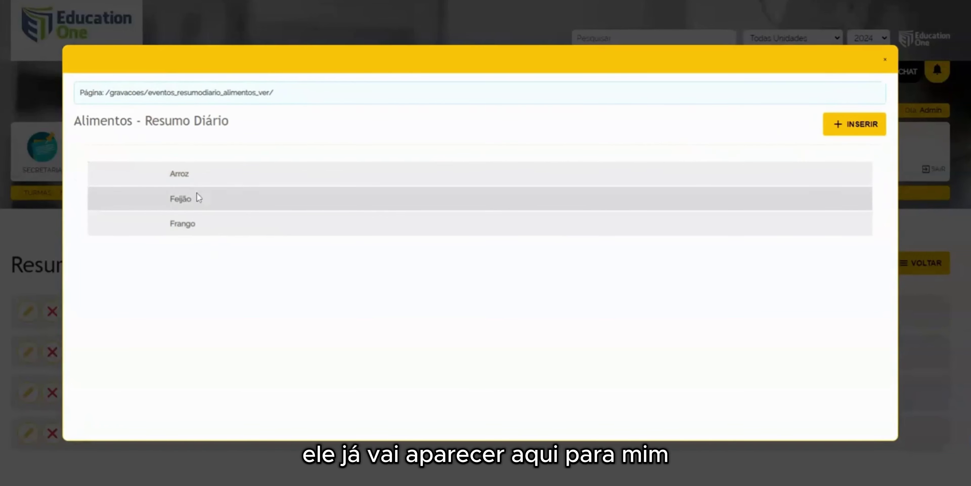
pyautogui.click(885, 59)
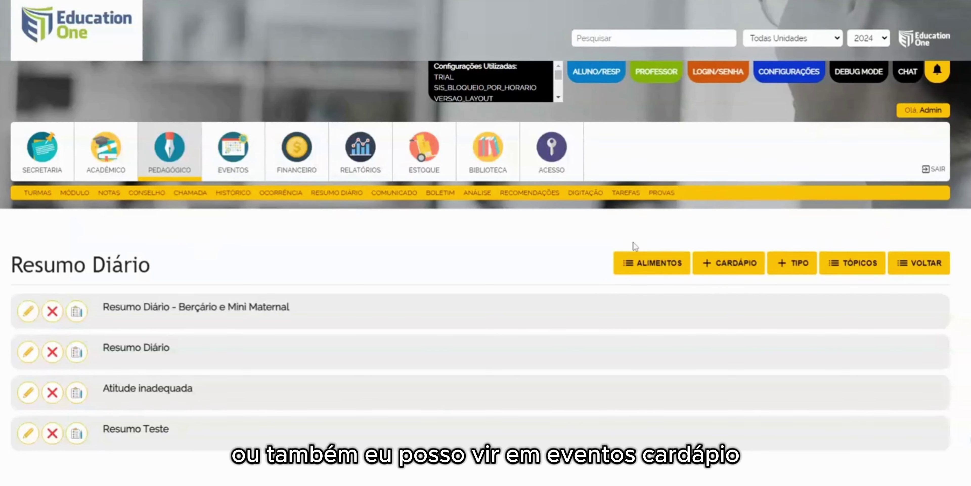
# Open the form for inserting a Cardápio and examine its meal headings and the list of registered foods.
pyautogui.moveTo(245, 162)
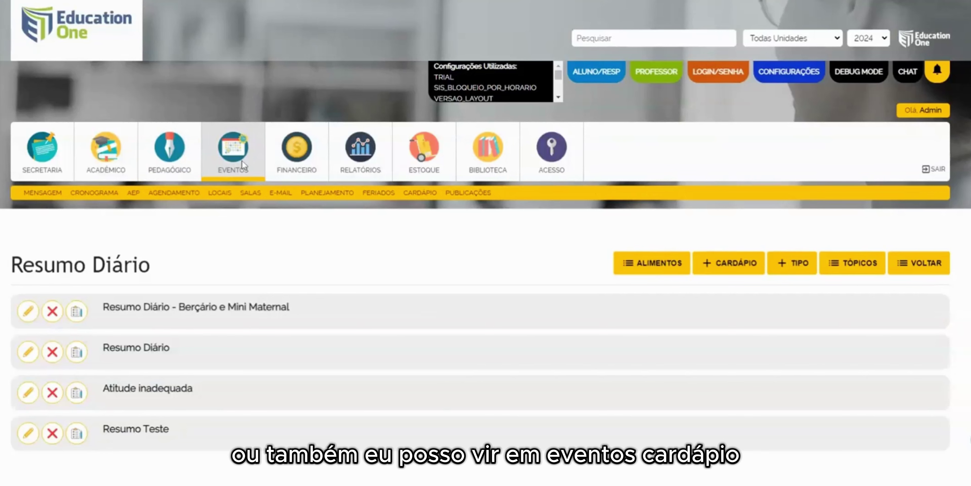
pyautogui.click(420, 193)
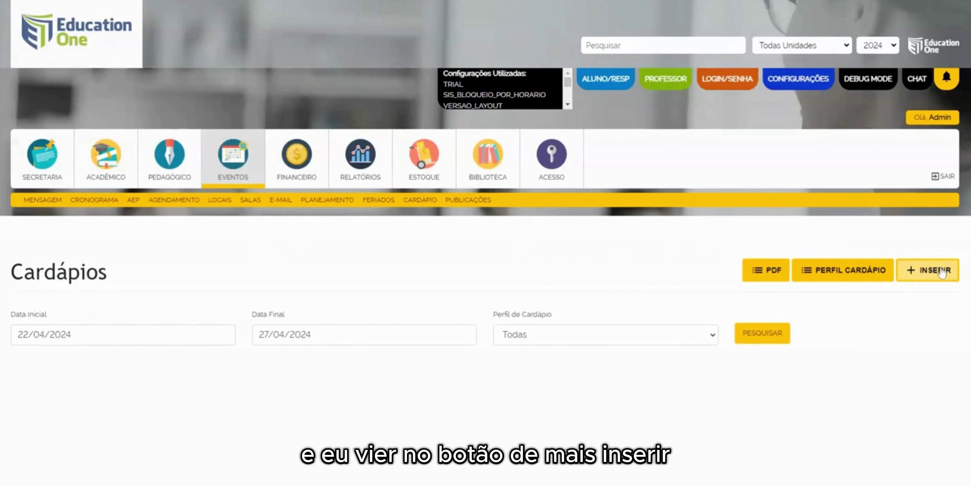
pyautogui.click(942, 270)
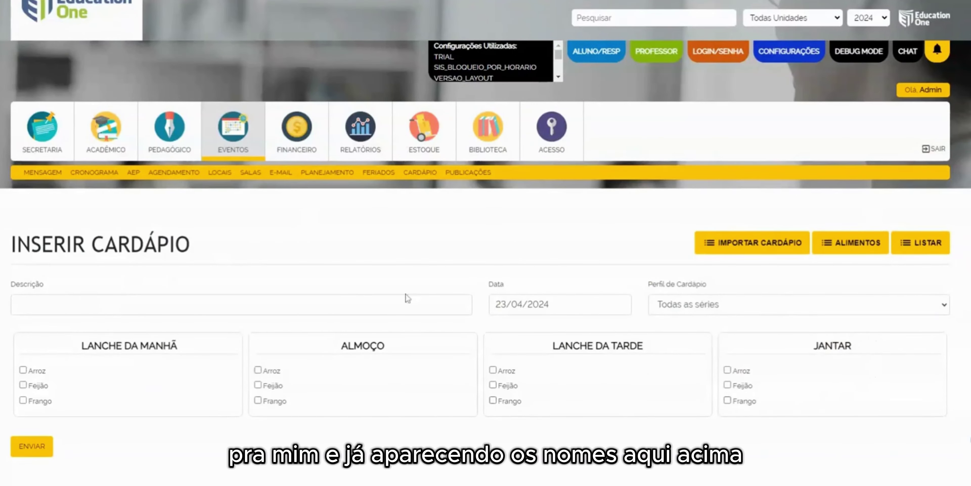
pyautogui.click(81, 346)
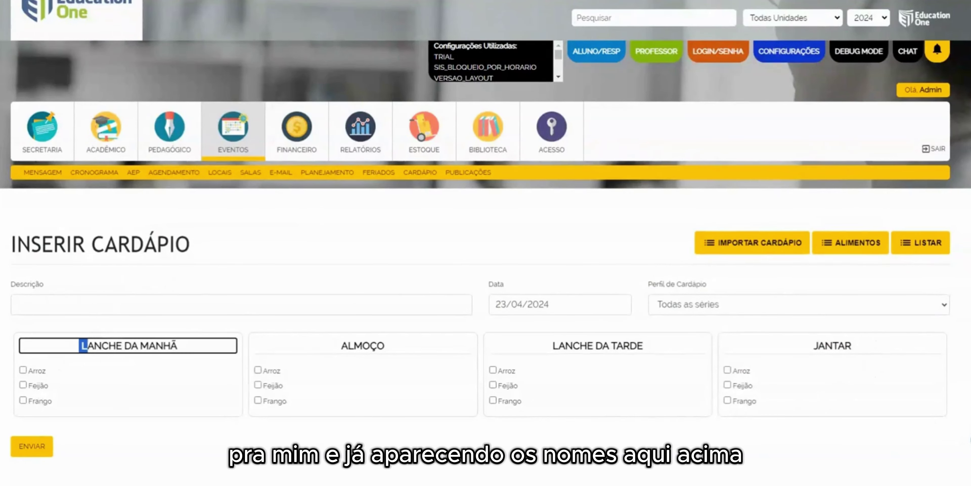
pyautogui.moveTo(79, 345); pyautogui.dragTo(177, 345)
pyautogui.click(348, 345)
pyautogui.moveTo(348, 345); pyautogui.dragTo(384, 345)
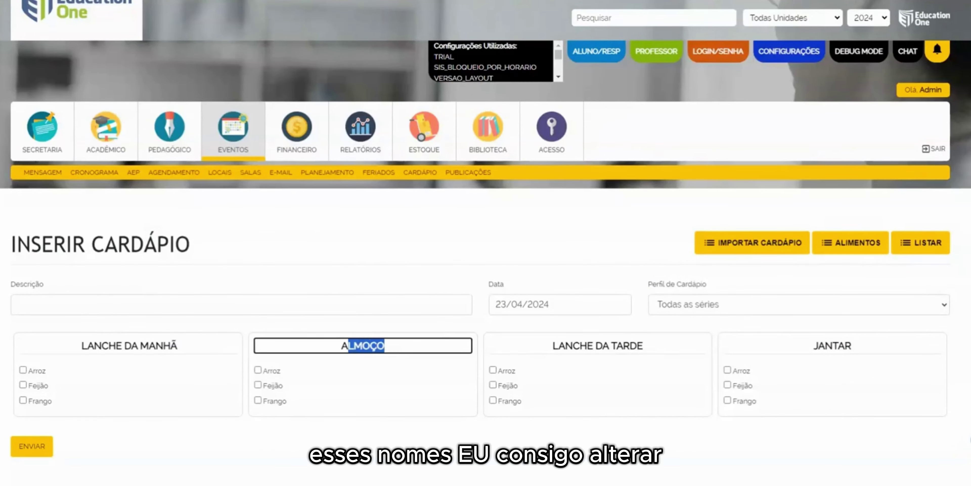
pyautogui.click(559, 345)
pyautogui.moveTo(559, 346)
pyautogui.mouseDown()
pyautogui.moveTo(644, 345)
pyautogui.moveTo(552, 345)
pyautogui.mouseUp()
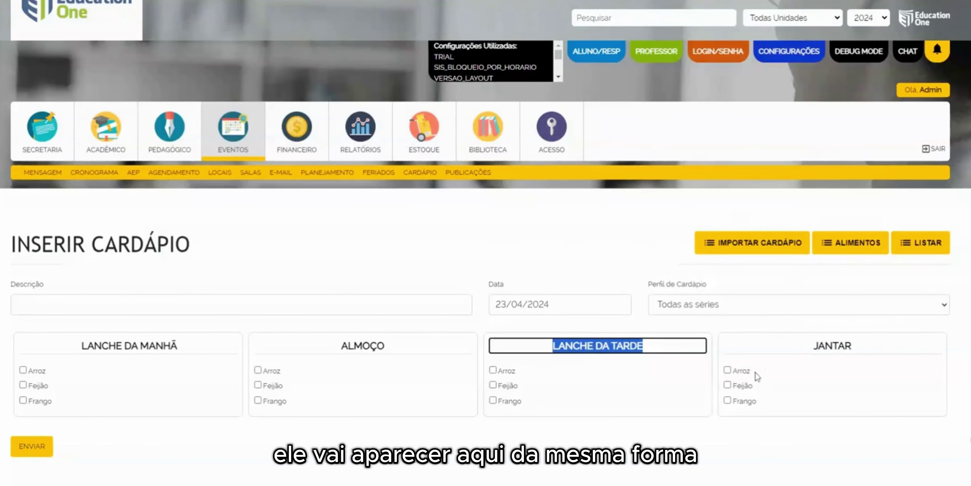
pyautogui.click(857, 247)
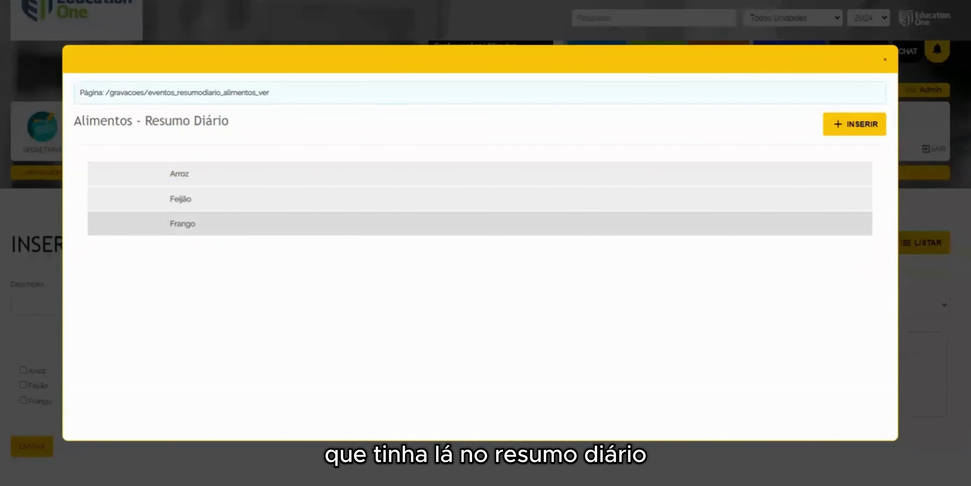
pyautogui.click(886, 61)
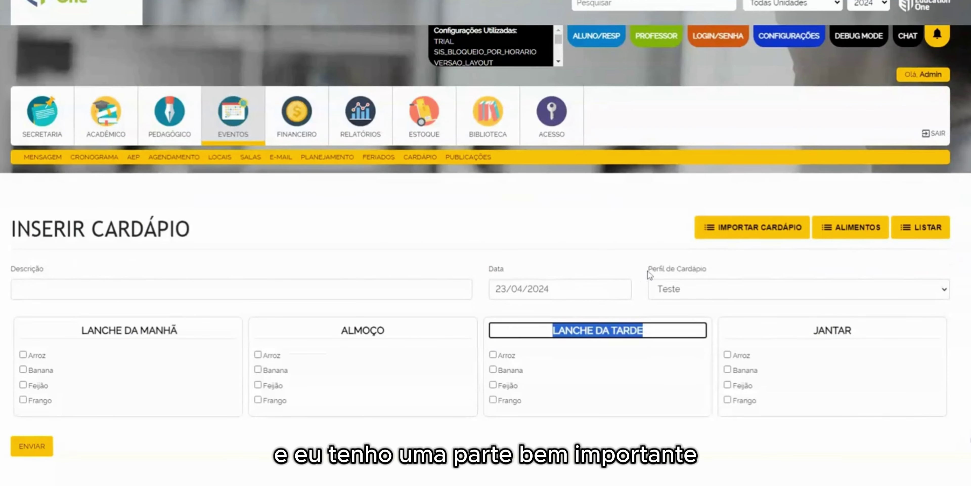
# Set the new menu's Perfil de Cardápio to Todas as séries.
pyautogui.moveTo(647, 270); pyautogui.dragTo(717, 275)
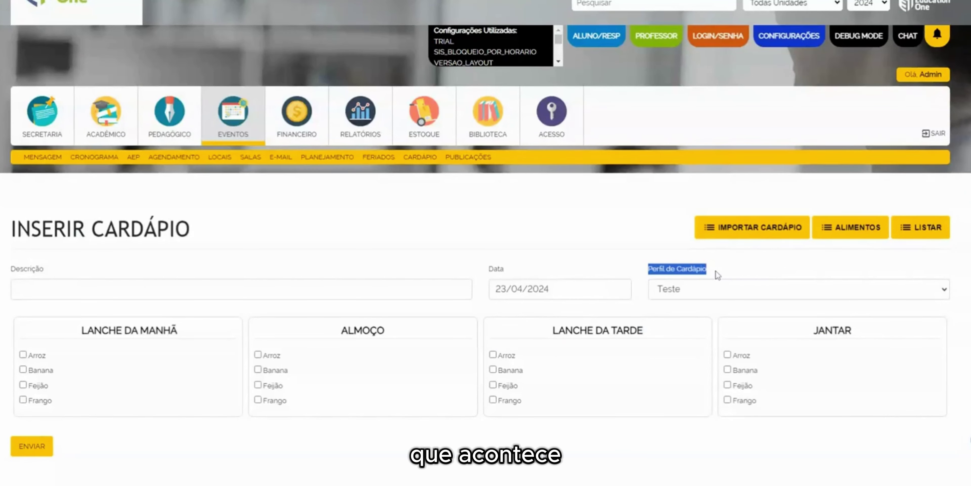
pyautogui.click(697, 298)
pyautogui.click(689, 324)
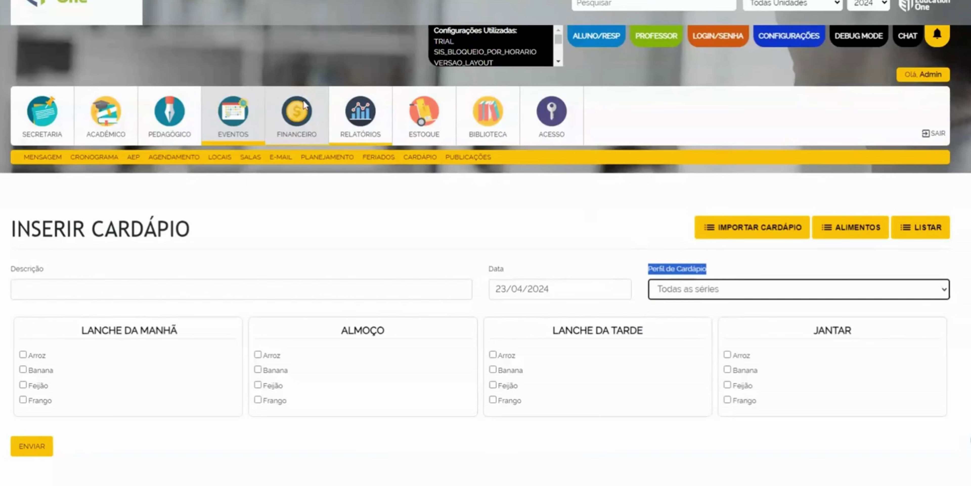
# Examine the existing menu profiles and the description, unit and series options for inserting a Perfil de Cardápio.
pyautogui.click(247, 116)
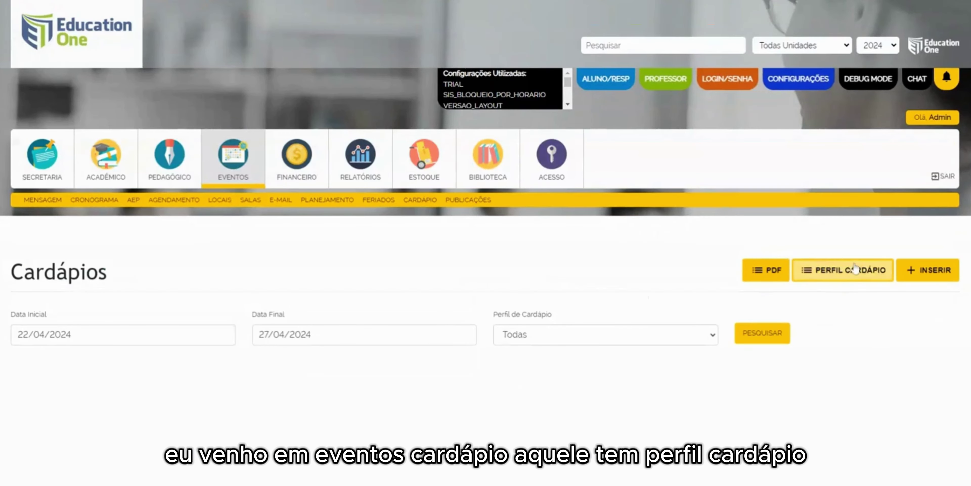
pyautogui.click(844, 275)
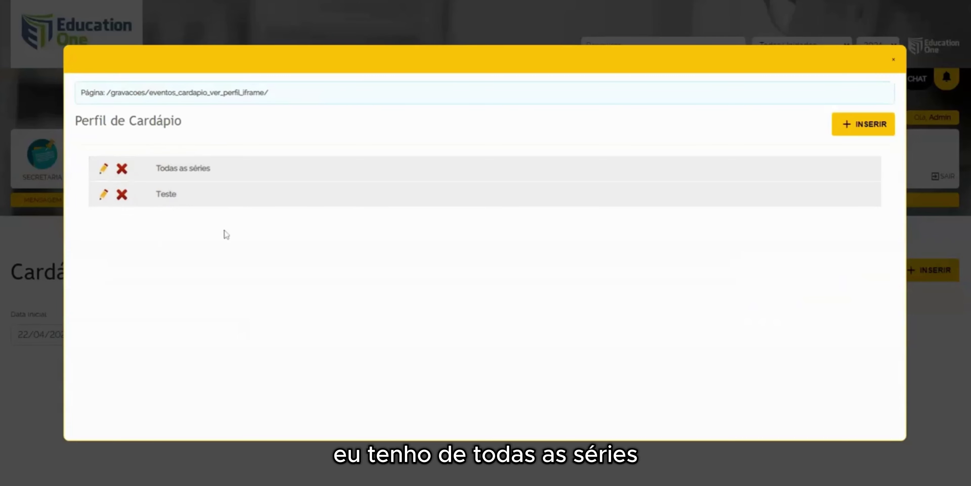
pyautogui.click(866, 125)
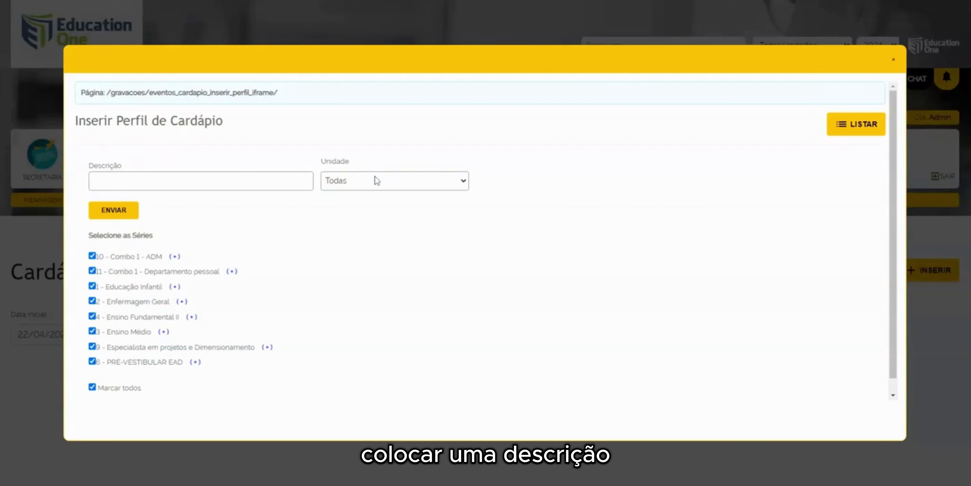
pyautogui.scroll(-1, 307, 152)
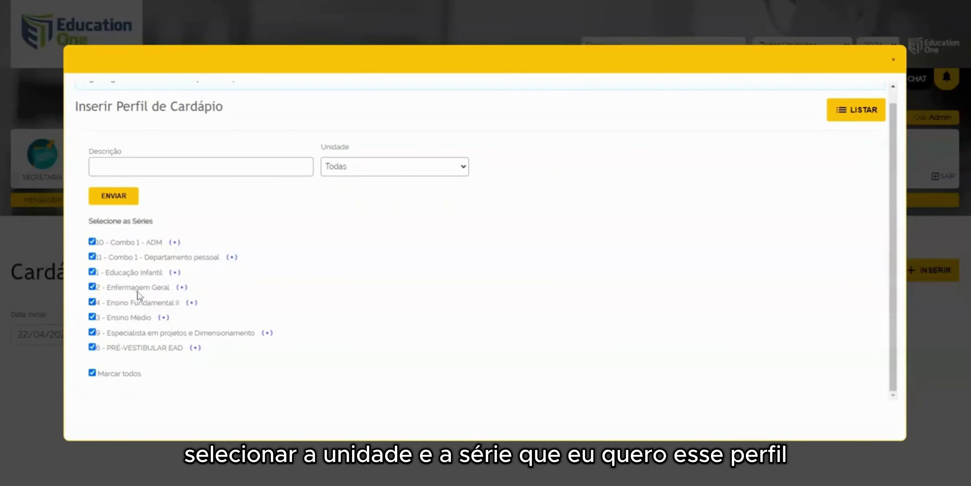
pyautogui.click(841, 122)
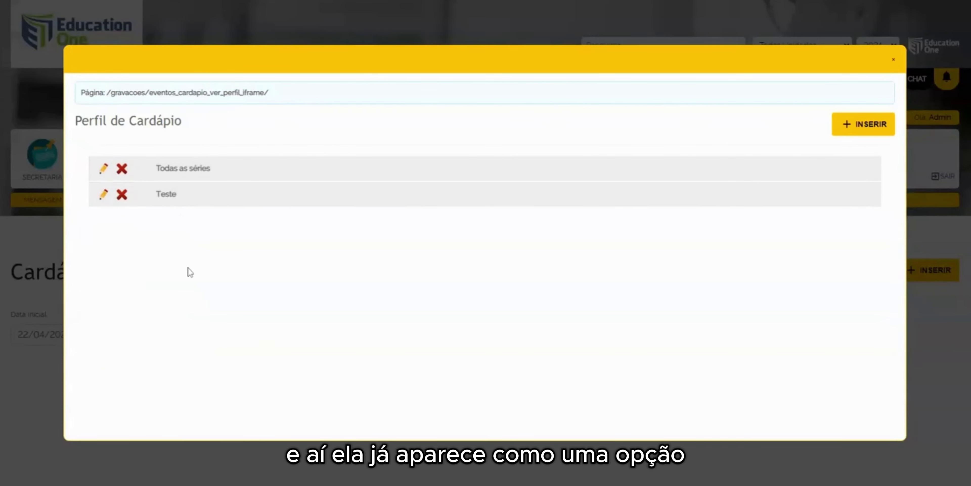
pyautogui.click(894, 61)
# Start a new menu with the description Terça and the Perfil de Cardápio Teste.
pyautogui.click(929, 271)
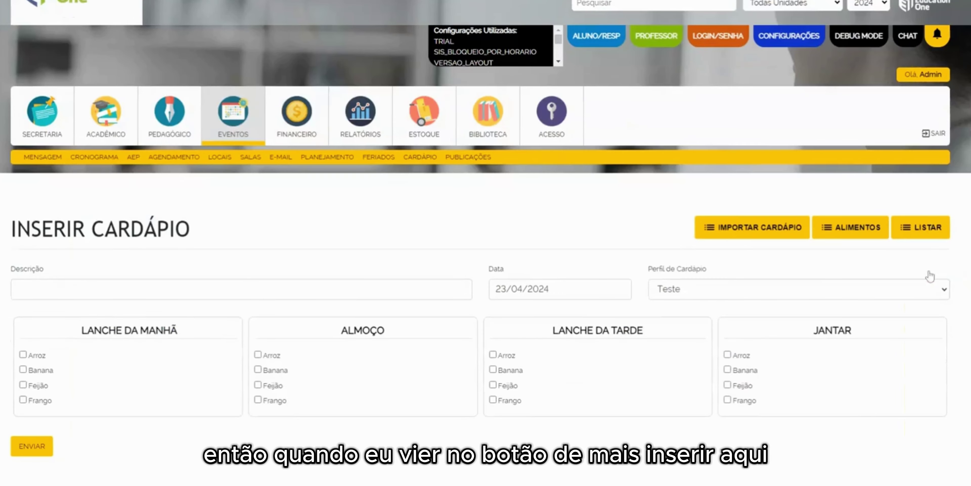
pyautogui.moveTo(651, 268); pyautogui.dragTo(708, 272)
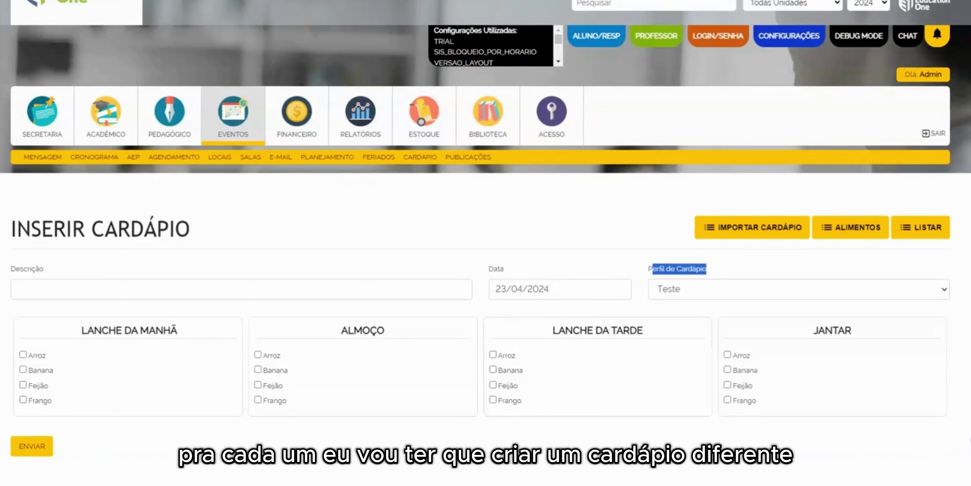
pyautogui.click(202, 283)
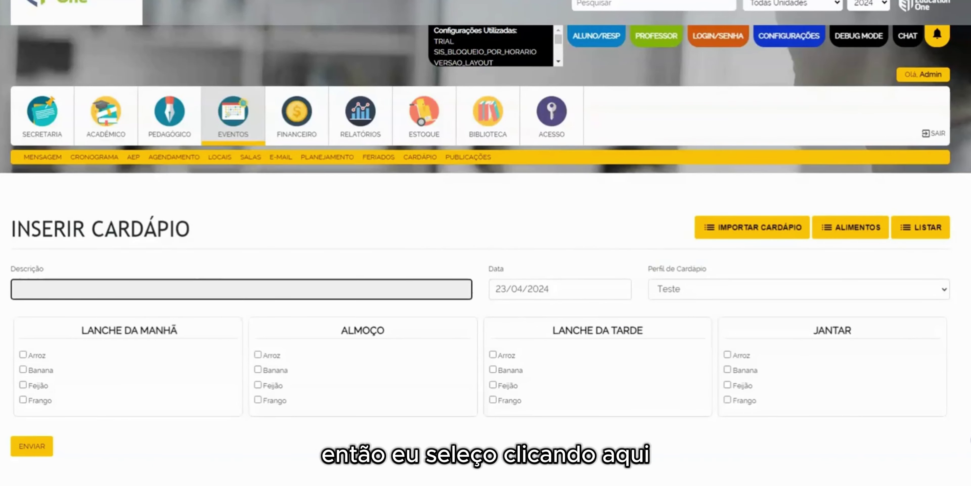
pyautogui.write('Terça')
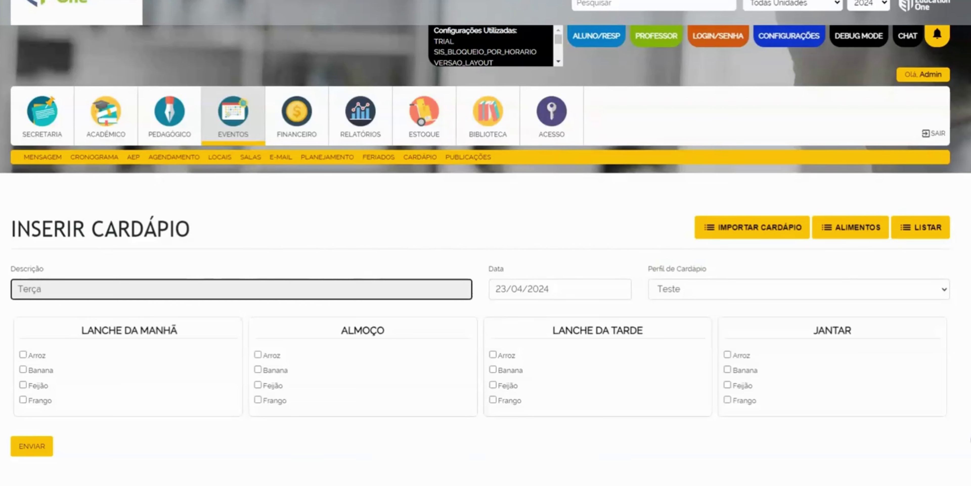
pyautogui.click(675, 293)
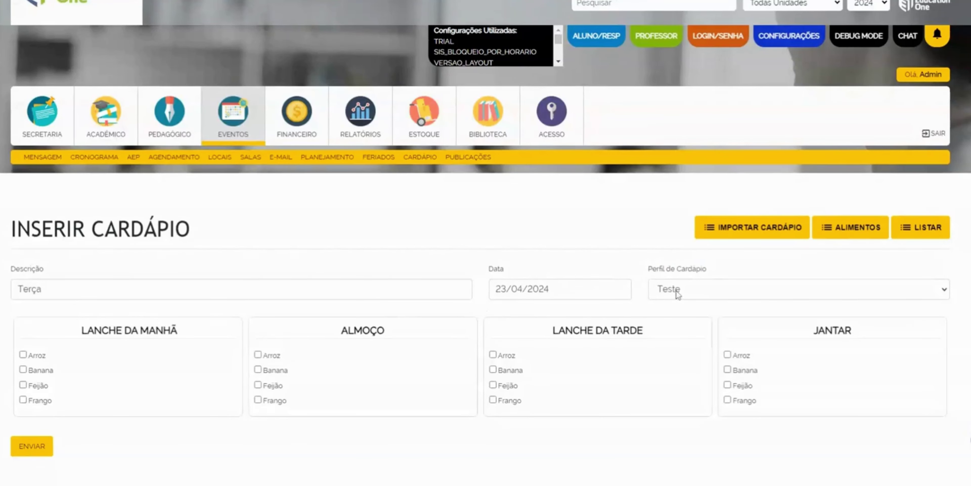
pyautogui.click(674, 298)
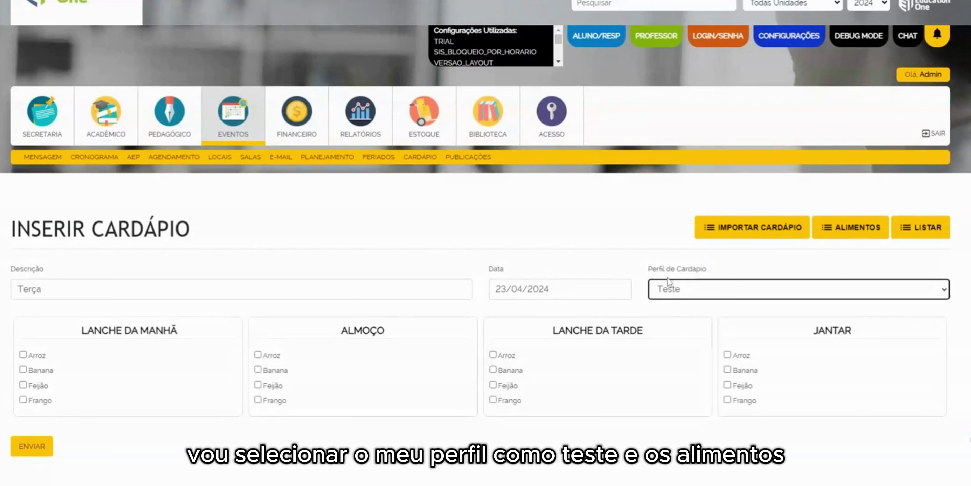
# Assign Banana to LANCHE DA MANHÃ, Frango to ALMOÇO, and Feijão to LANCHE DA TARDE and JANTAR, submit the menu and return to the menu list.
pyautogui.click(23, 370)
pyautogui.click(257, 400)
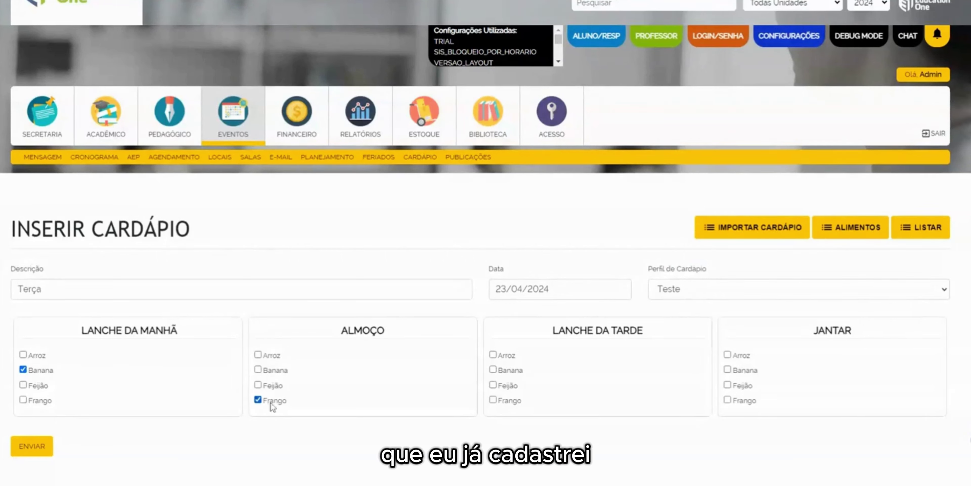
pyautogui.click(492, 384)
pyautogui.click(727, 385)
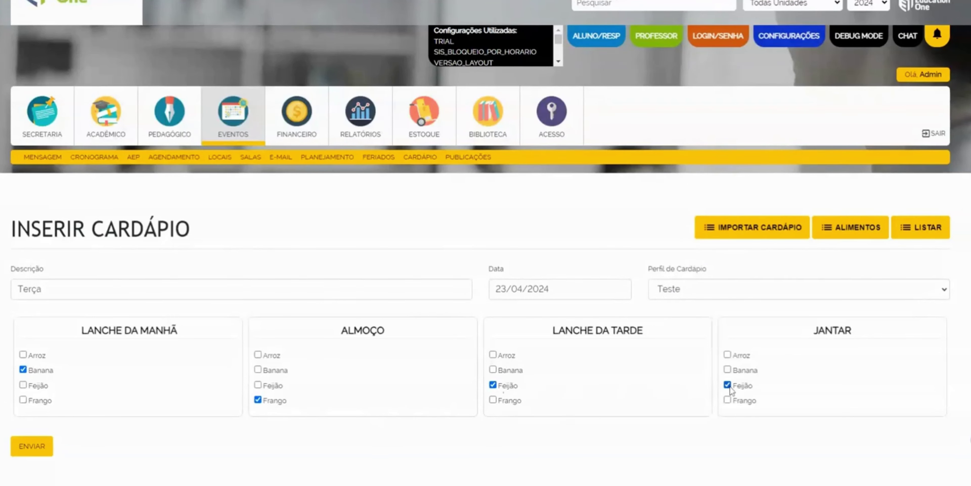
pyautogui.click(45, 448)
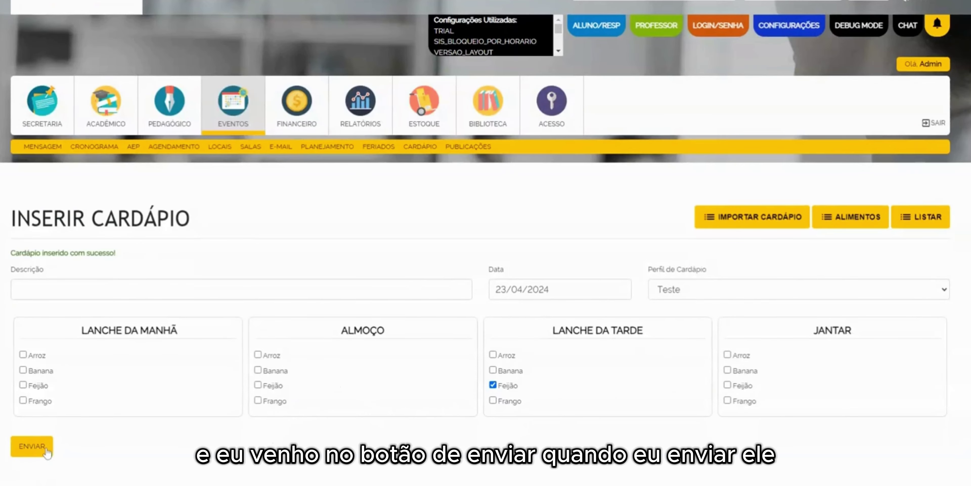
pyautogui.click(930, 225)
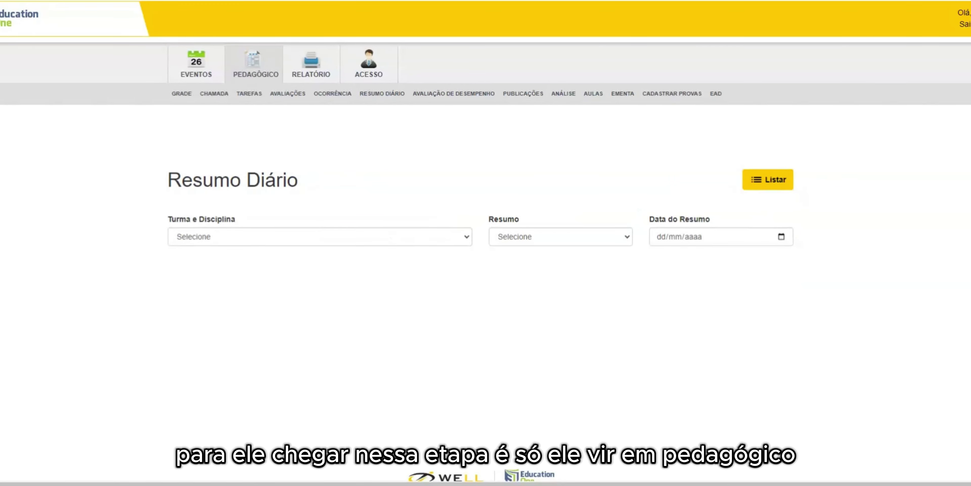
pyautogui.moveTo(181, 180); pyautogui.dragTo(323, 186)
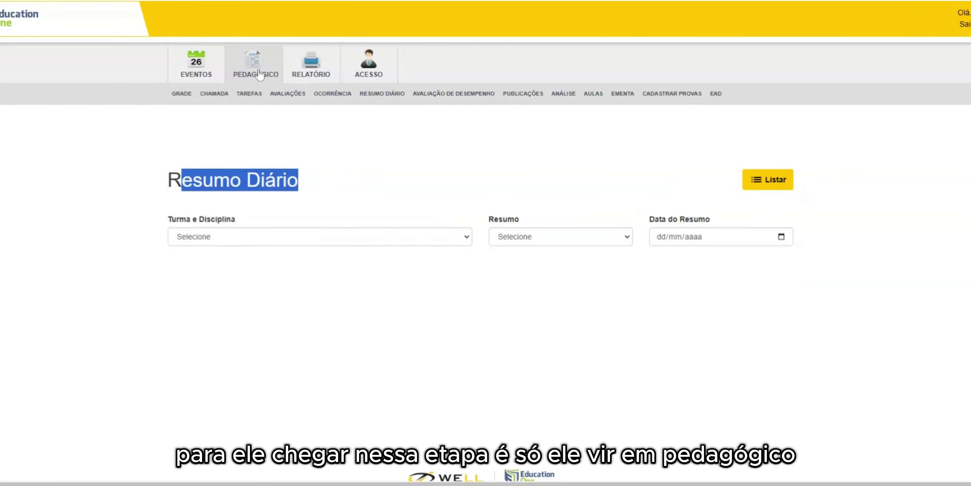
# Open a Resumo Diário for the Especialista em projetos e Dimensionamento - MU - T4 LWSF class, choosing Resumo Teste and the date 19/04/2024.
pyautogui.click(373, 101)
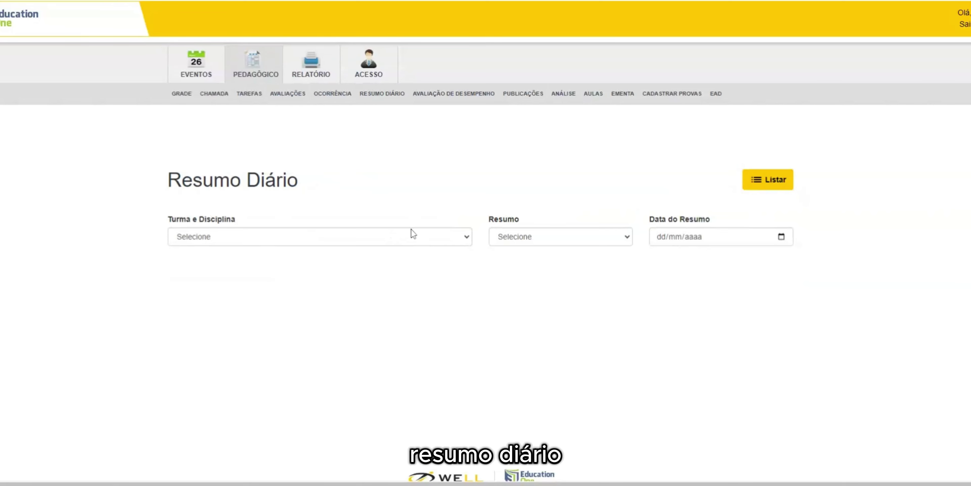
pyautogui.click(208, 235)
pyautogui.click(208, 255)
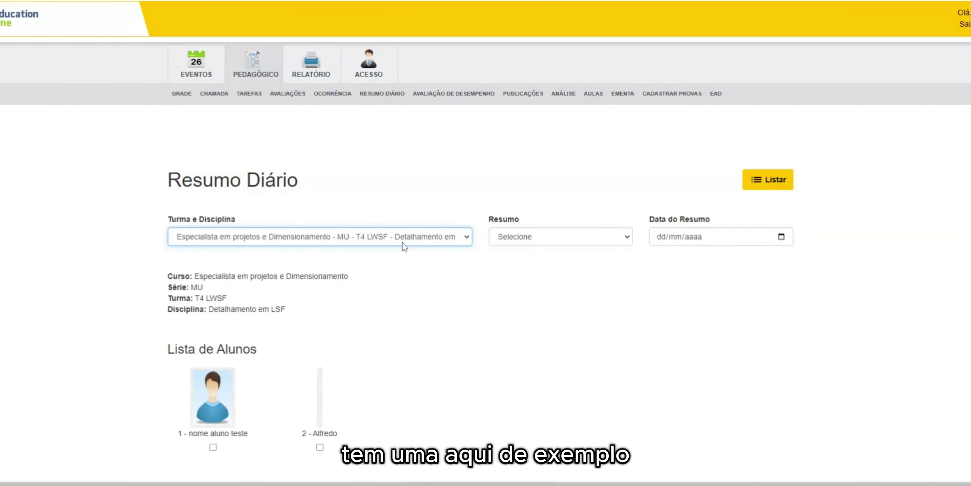
pyautogui.click(568, 237)
pyautogui.click(566, 247)
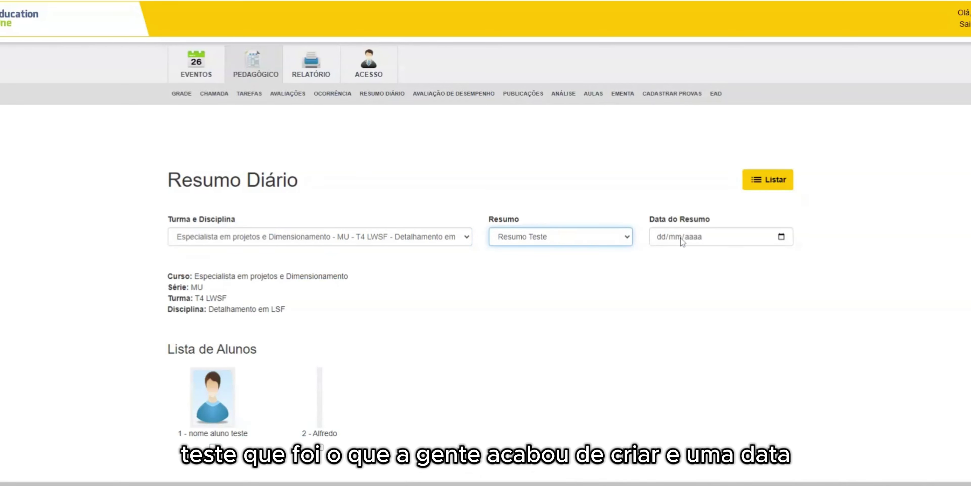
pyautogui.click(776, 238)
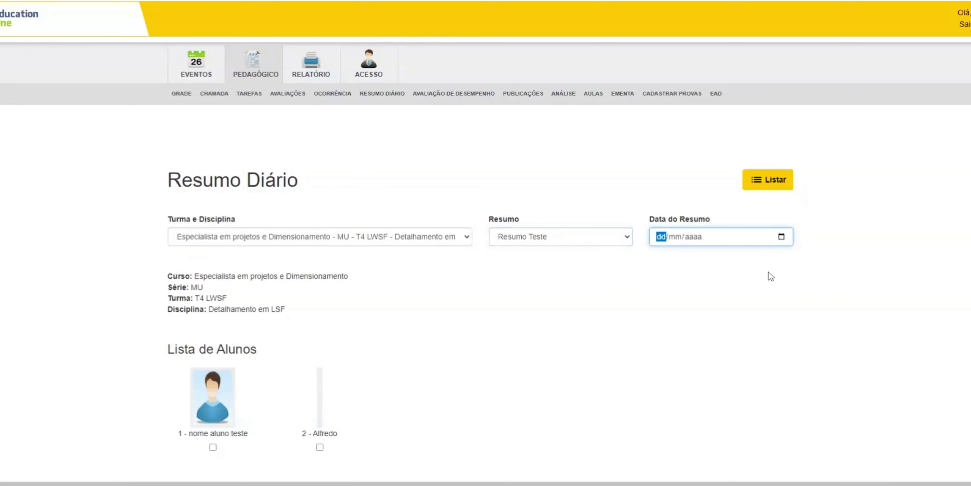
pyautogui.write('19042024')
pyautogui.click(637, 353)
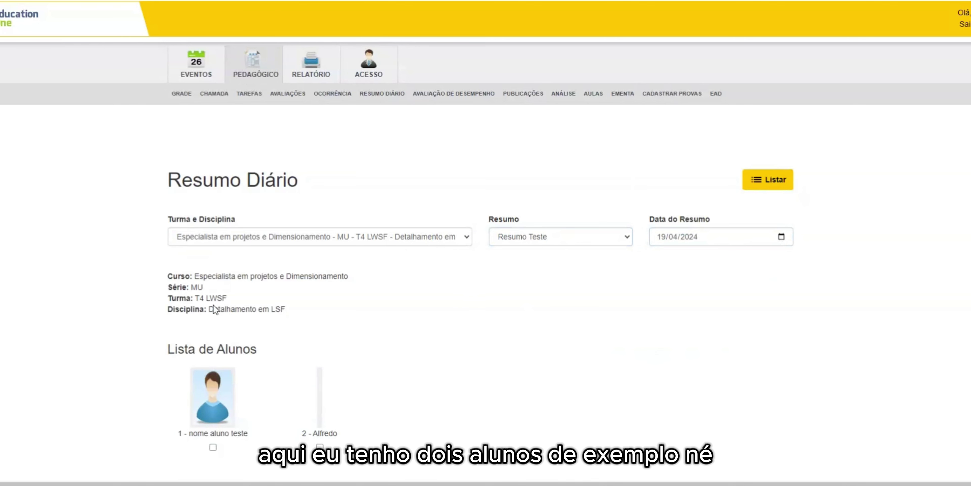
# Select both students in the Lista de Alunos and start registering their summary.
pyautogui.scroll(-2, 214, 304)
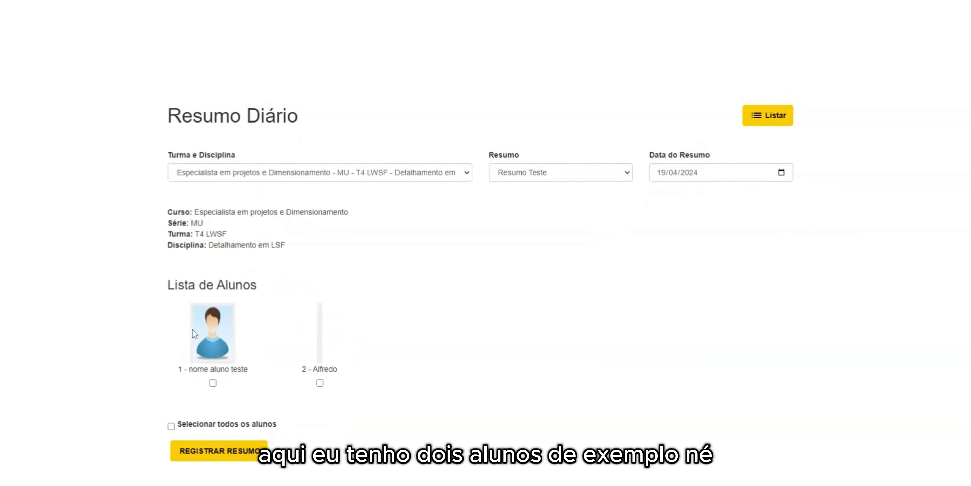
pyautogui.click(213, 383)
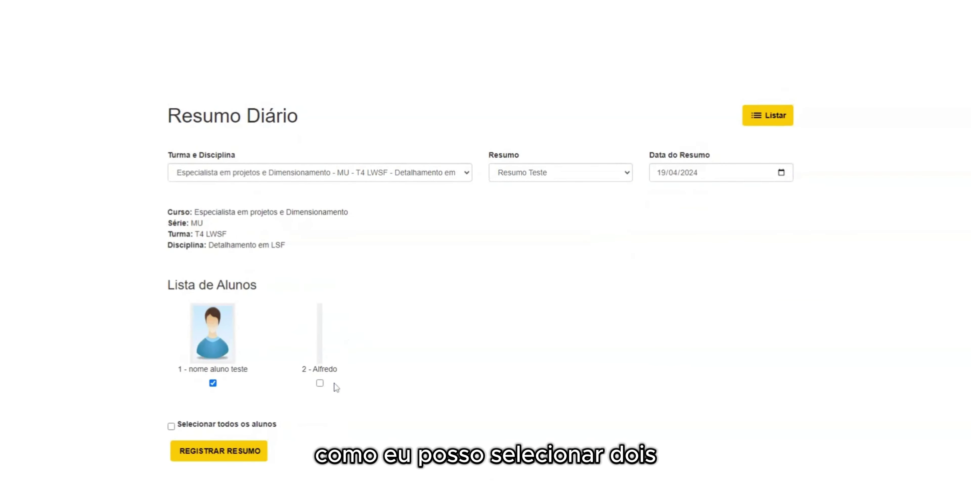
pyautogui.click(319, 383)
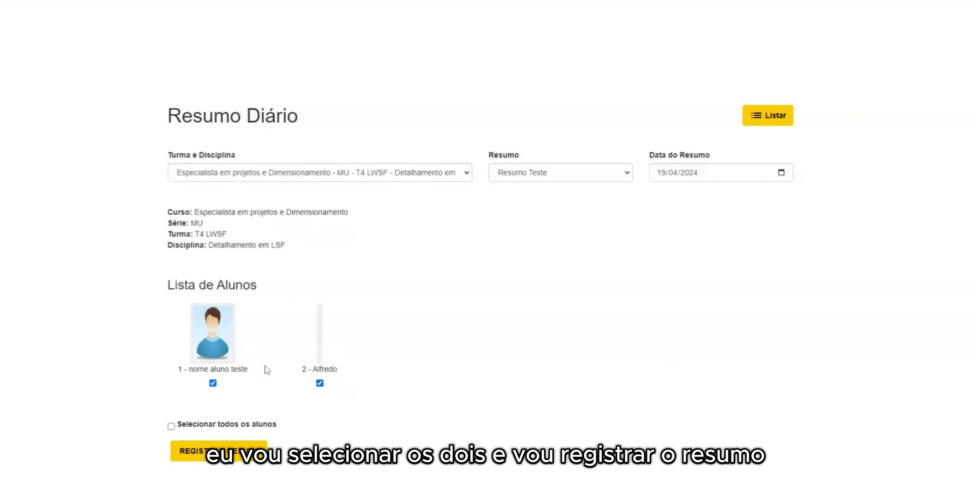
pyautogui.click(230, 454)
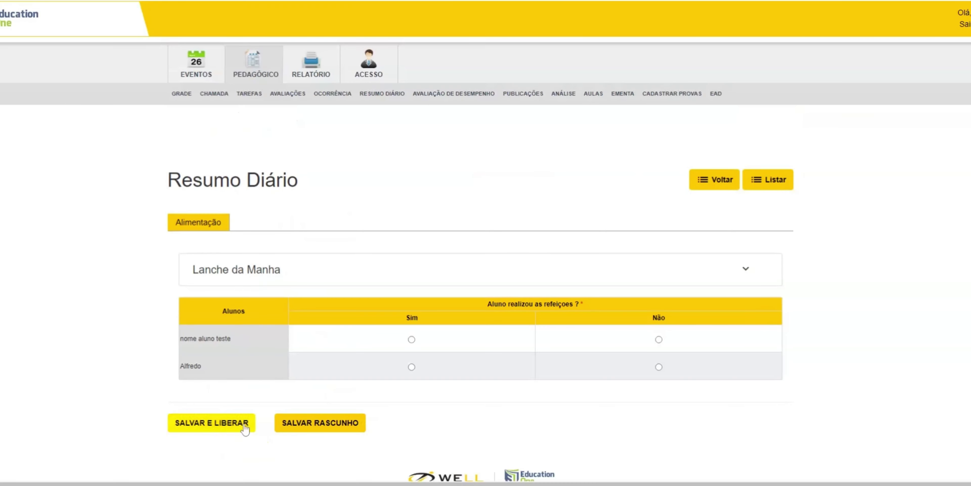
# Under Alimentação, expand Lanche da Manha and mark Feijão as Sim and Frango as Não for both students.
pyautogui.moveTo(176, 223); pyautogui.dragTo(225, 225)
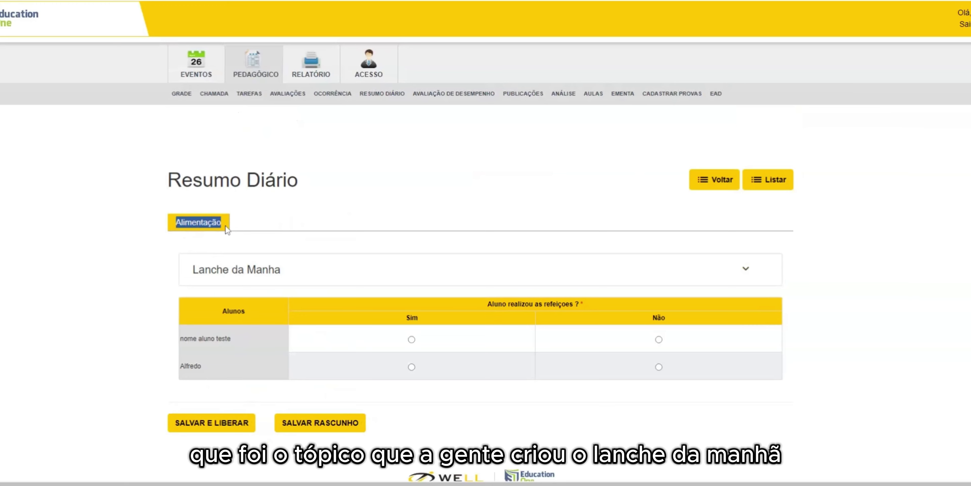
pyautogui.click(292, 283)
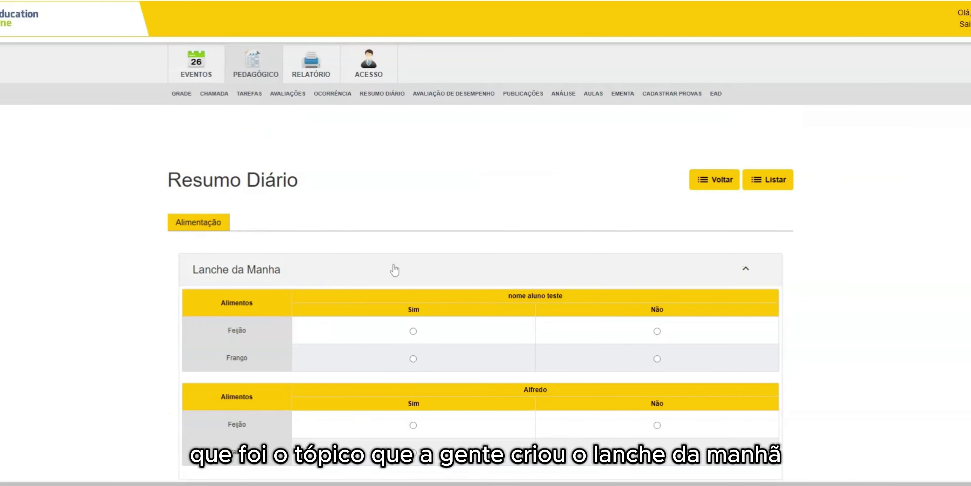
pyautogui.scroll(-4, 394, 270)
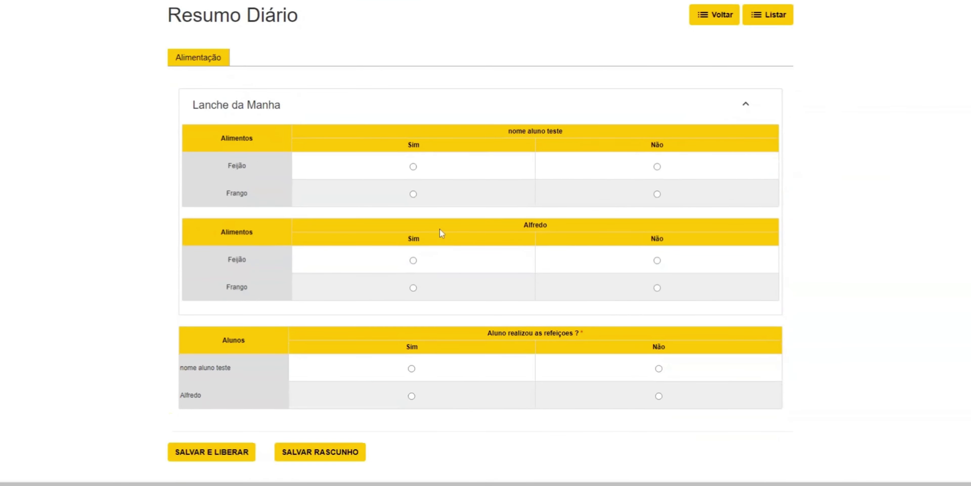
pyautogui.click(413, 166)
pyautogui.click(657, 194)
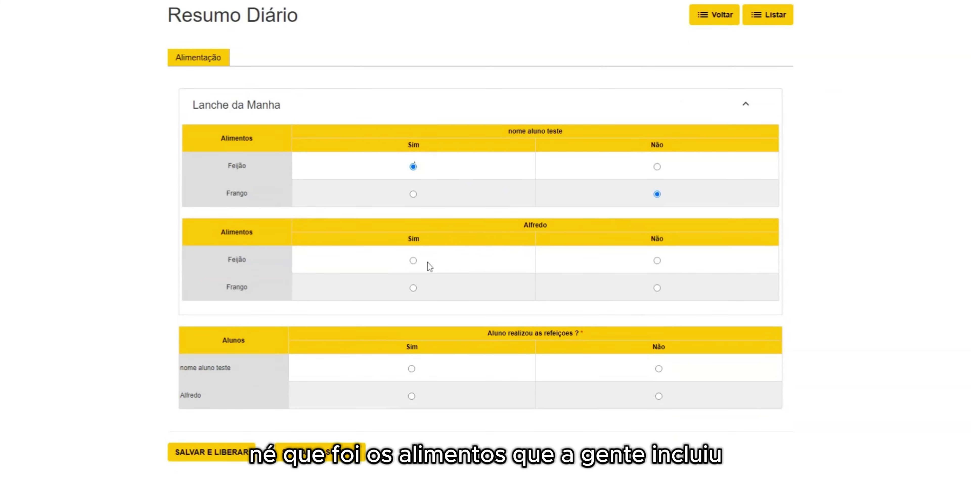
pyautogui.click(414, 261)
pyautogui.click(657, 288)
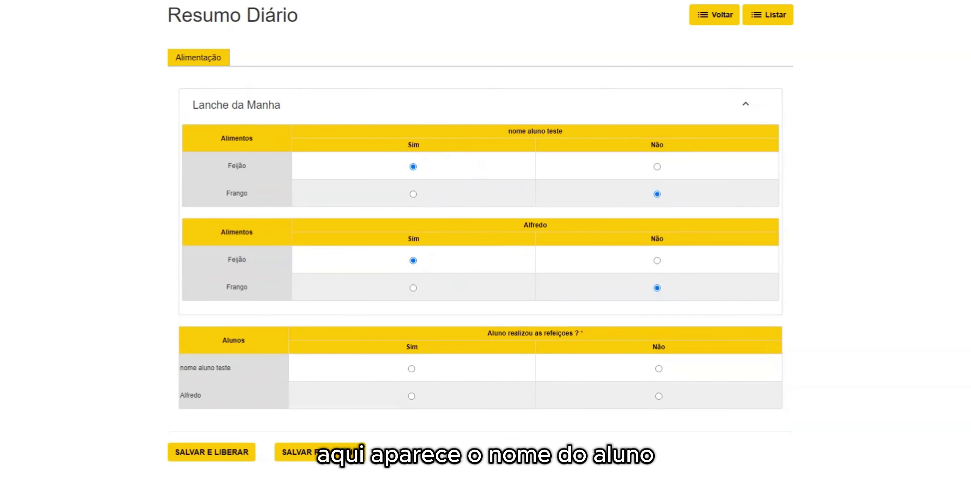
# Answer "Aluno realizou as refeiçoes ?" with Sim for the first student and Não for the second, and save the summary as a draft.
pyautogui.doubleClick(237, 166)
pyautogui.moveTo(230, 199); pyautogui.dragTo(250, 197)
pyautogui.moveTo(486, 332); pyautogui.dragTo(594, 335)
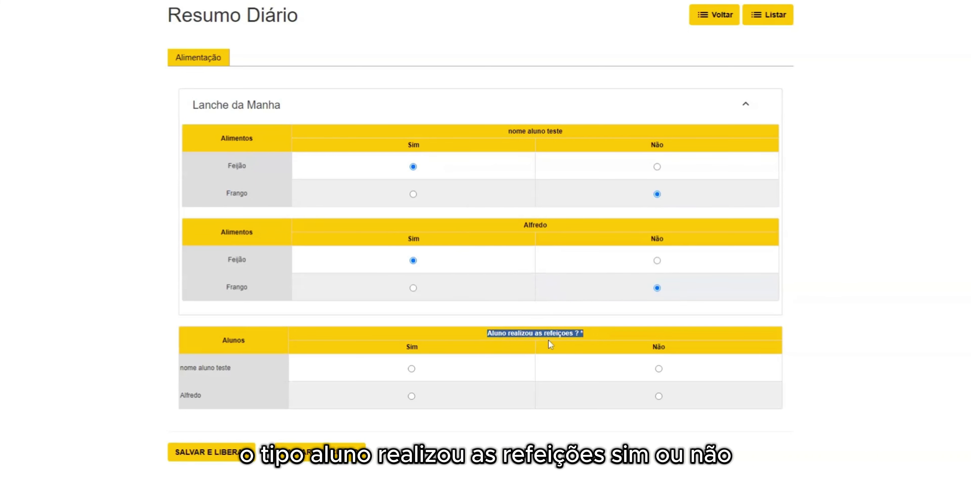
pyautogui.click(411, 368)
pyautogui.click(658, 396)
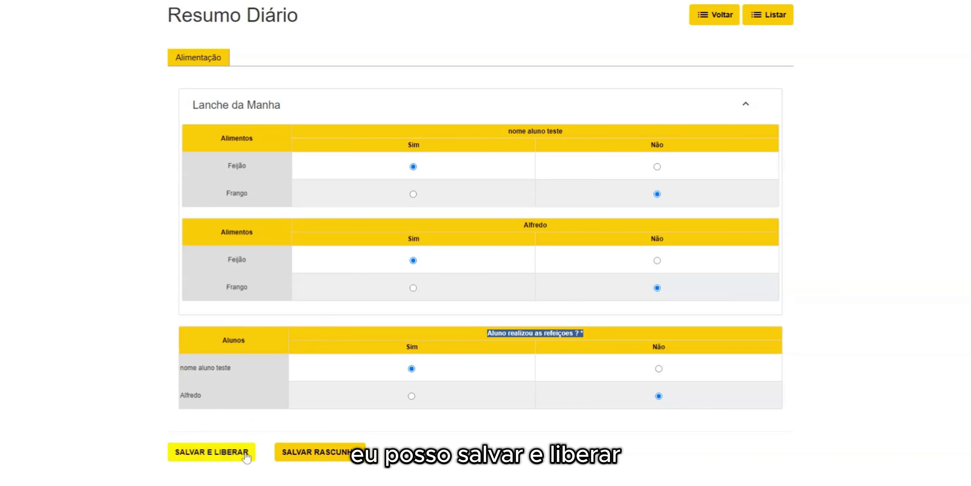
pyautogui.click(435, 441)
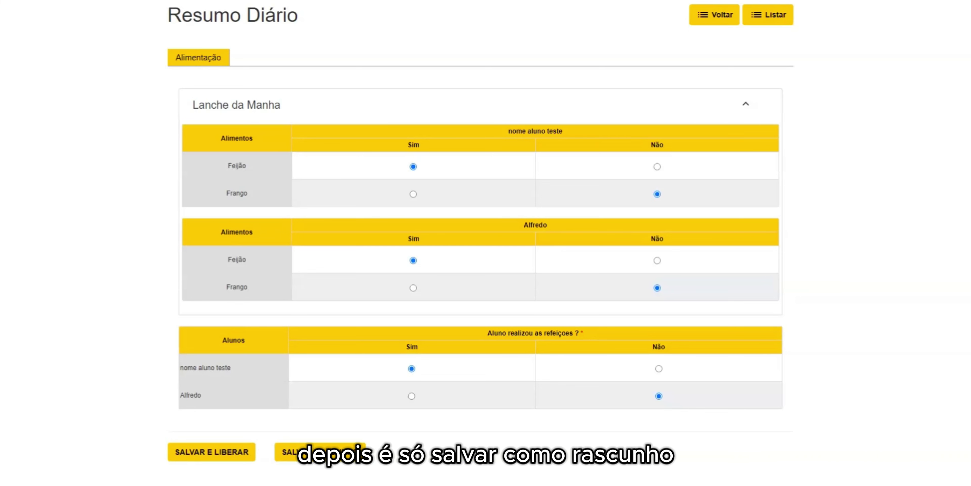
pyautogui.click(320, 451)
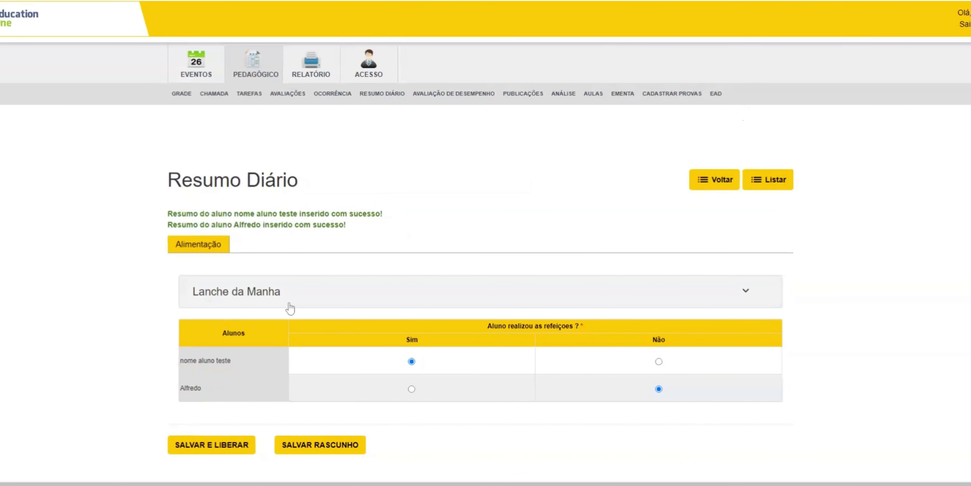
# List the daily summaries for the Especialista em projetos e Dimensionamento class and examine each entry's student, summary name, dates and status.
pyautogui.click(775, 180)
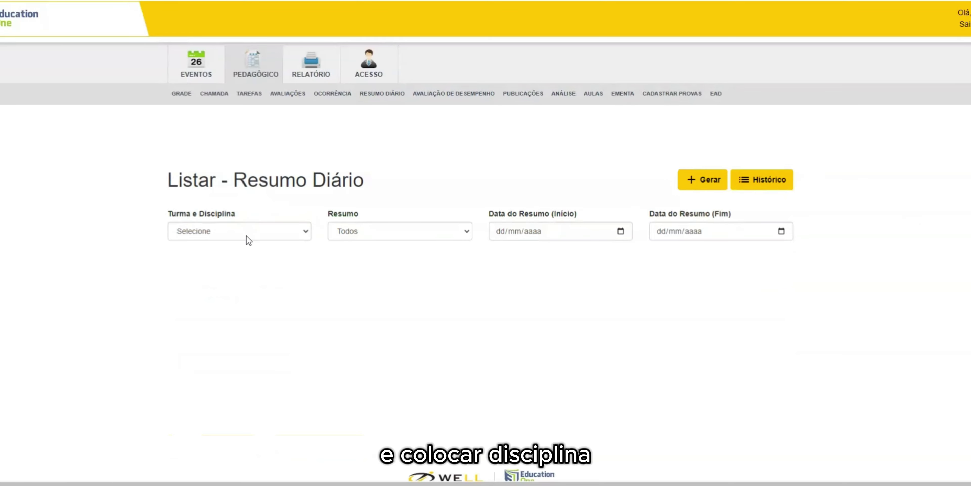
pyautogui.click(246, 235)
pyautogui.click(243, 245)
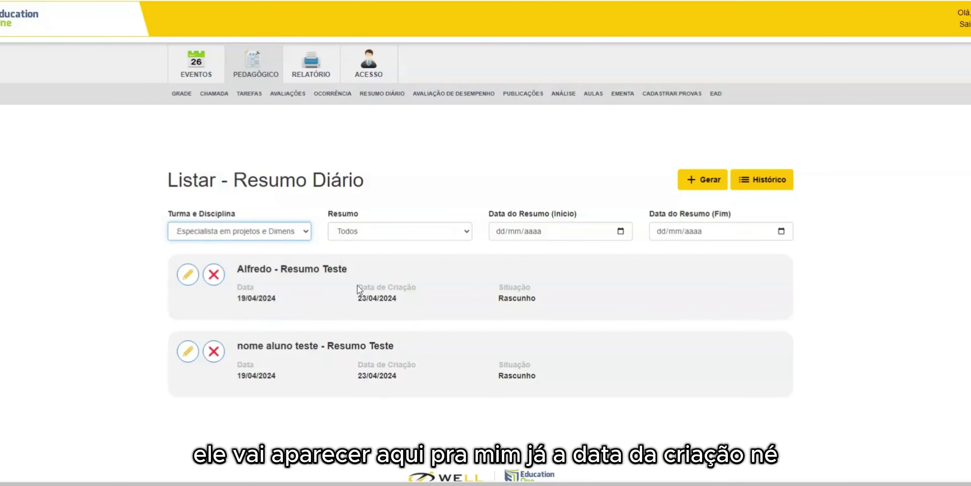
pyautogui.doubleClick(254, 268)
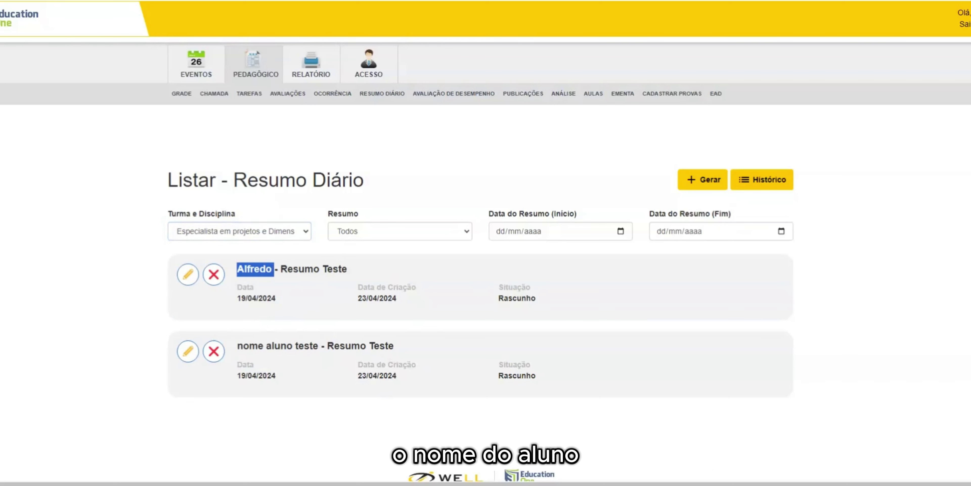
pyautogui.moveTo(287, 268); pyautogui.dragTo(342, 268)
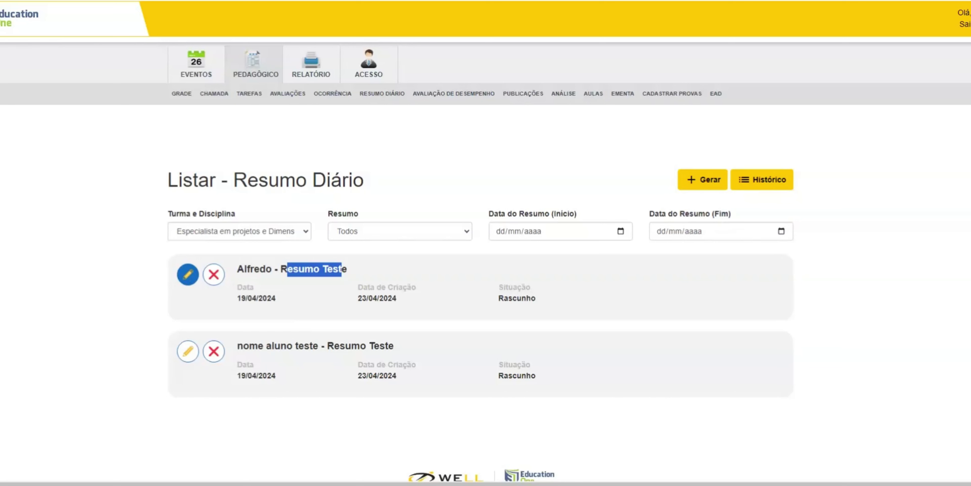
pyautogui.click(204, 281)
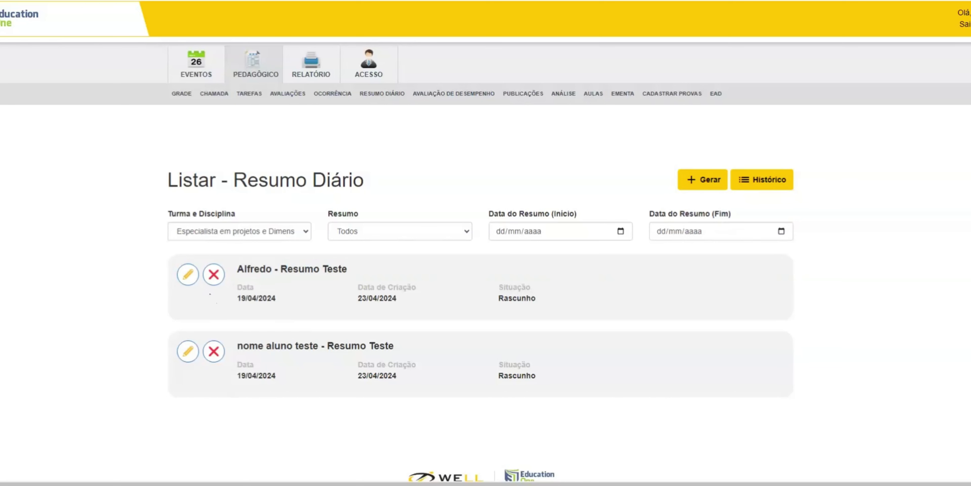